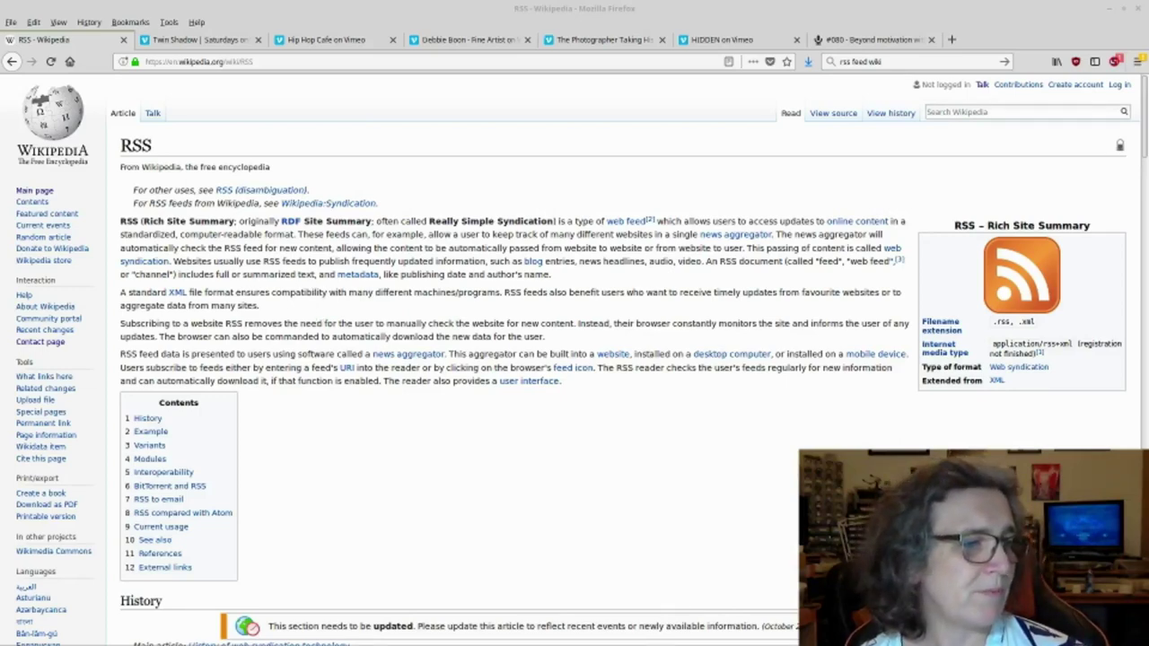
# Switch to Liferea and browse the headlines in the Unread list
pyautogui.hotkey('alt', 'Tab')
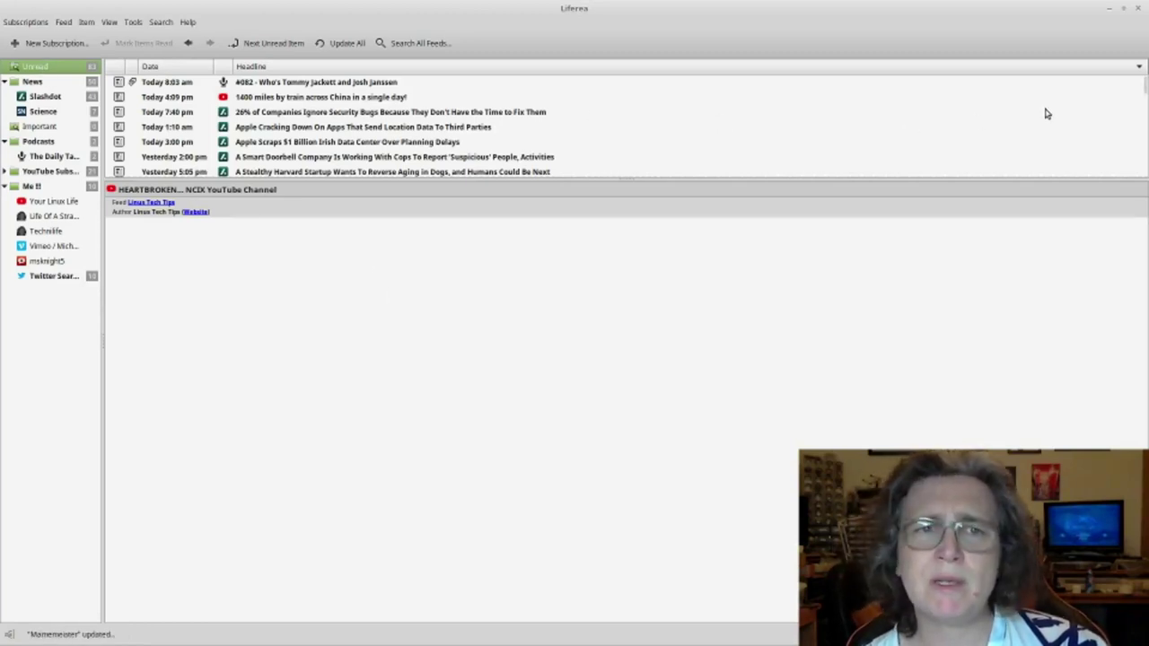
pyautogui.scroll(-5, 1046, 113)
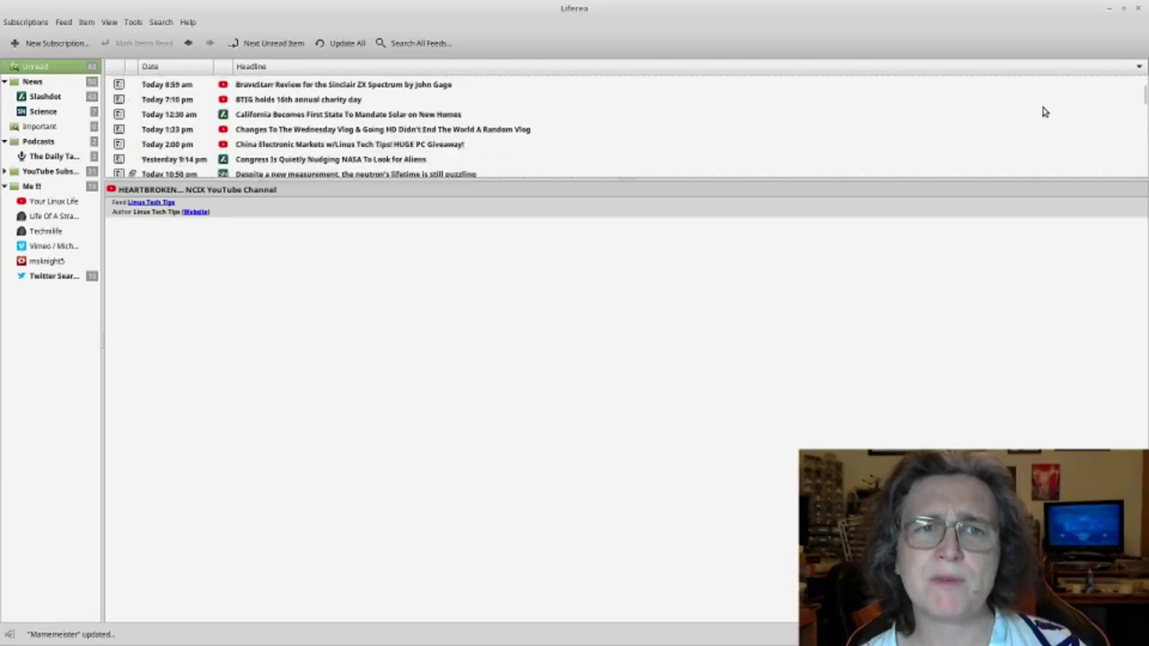
pyautogui.scroll(-5, 1044, 111)
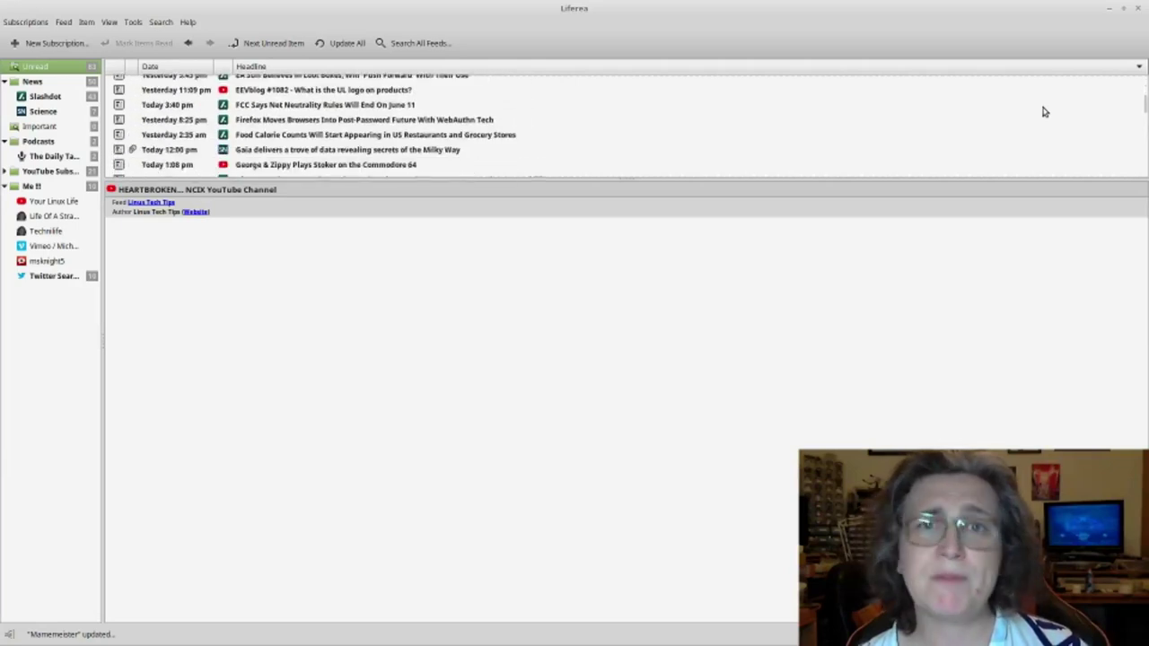
pyautogui.scroll(-5, 1044, 112)
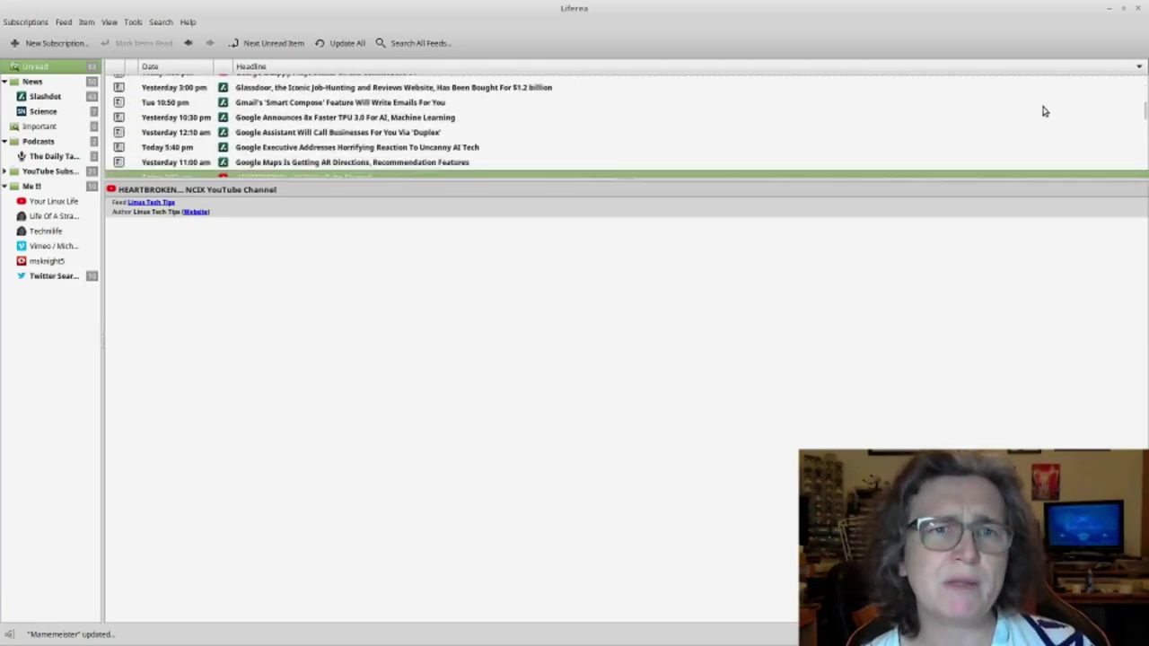
pyautogui.scroll(-6, 1044, 111)
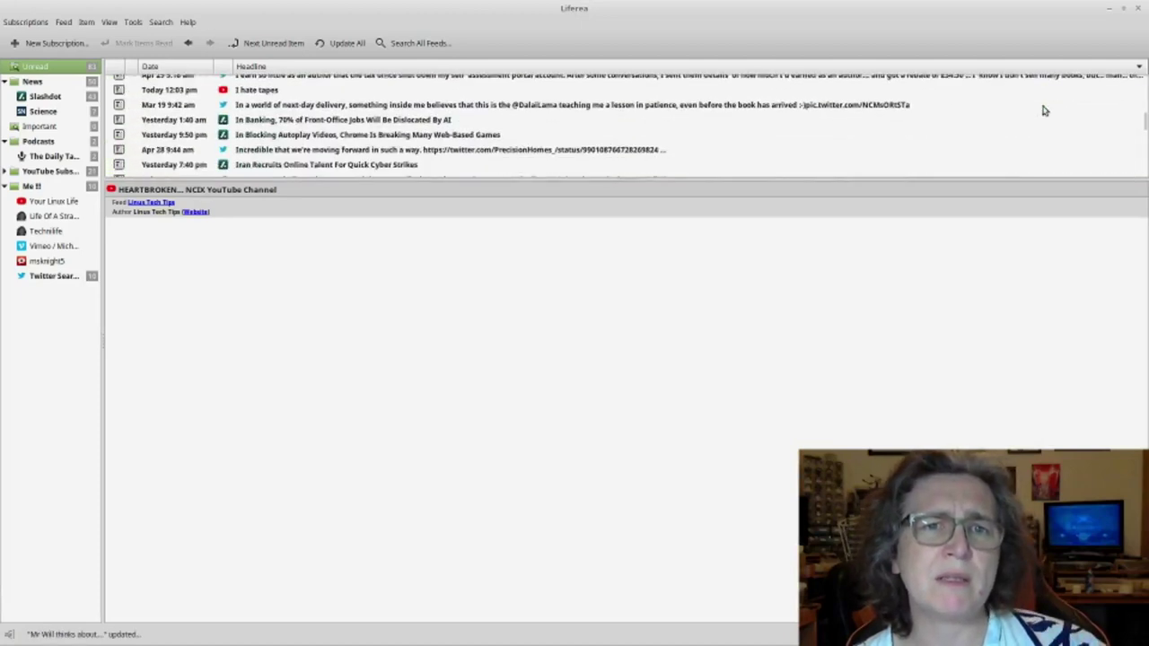
pyautogui.scroll(-6, 1044, 112)
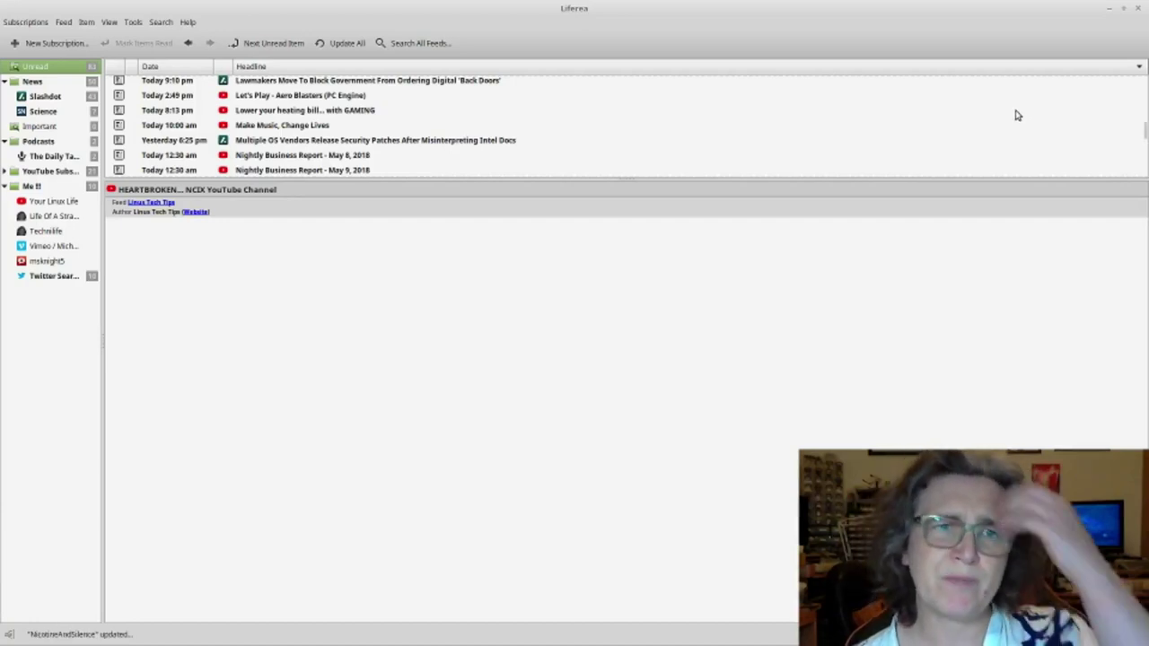
# Inspect the source URL in the Slashdot feed's subscription properties, leaving the dialog without changes
pyautogui.click(45, 96)
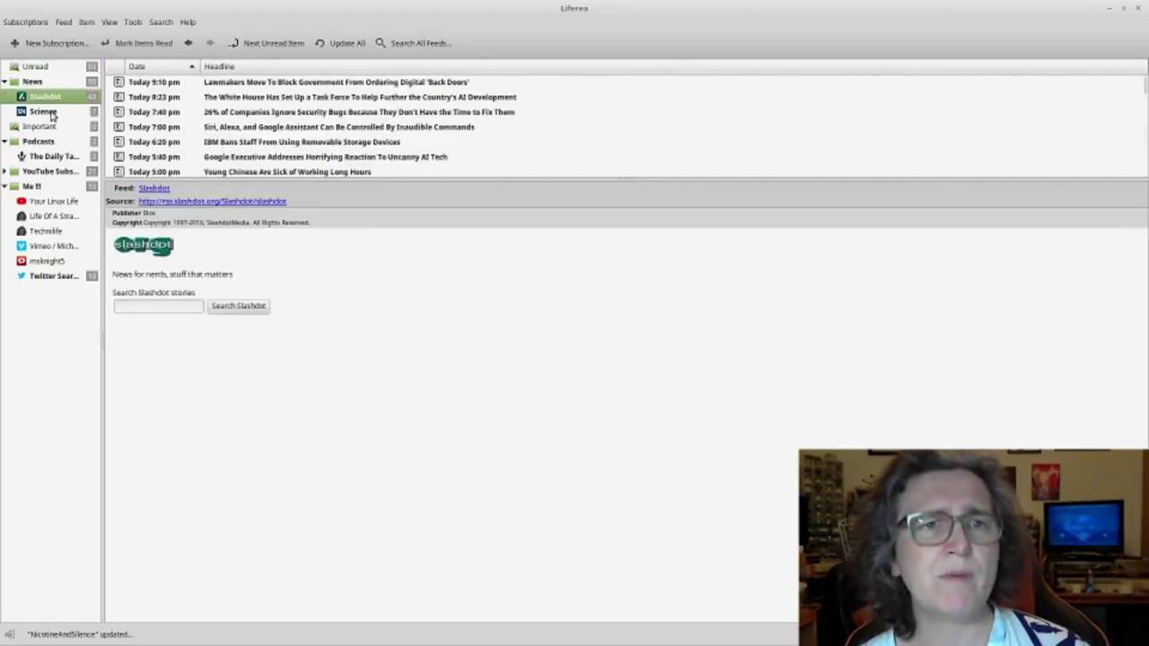
pyautogui.rightClick(55, 99)
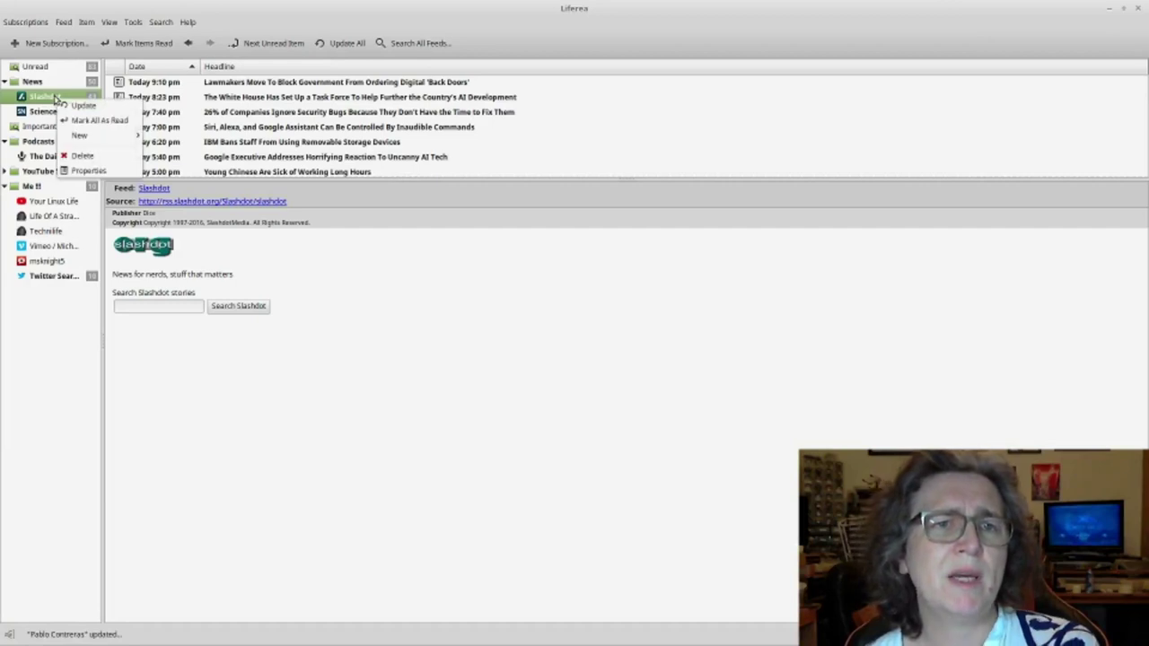
pyautogui.click(97, 175)
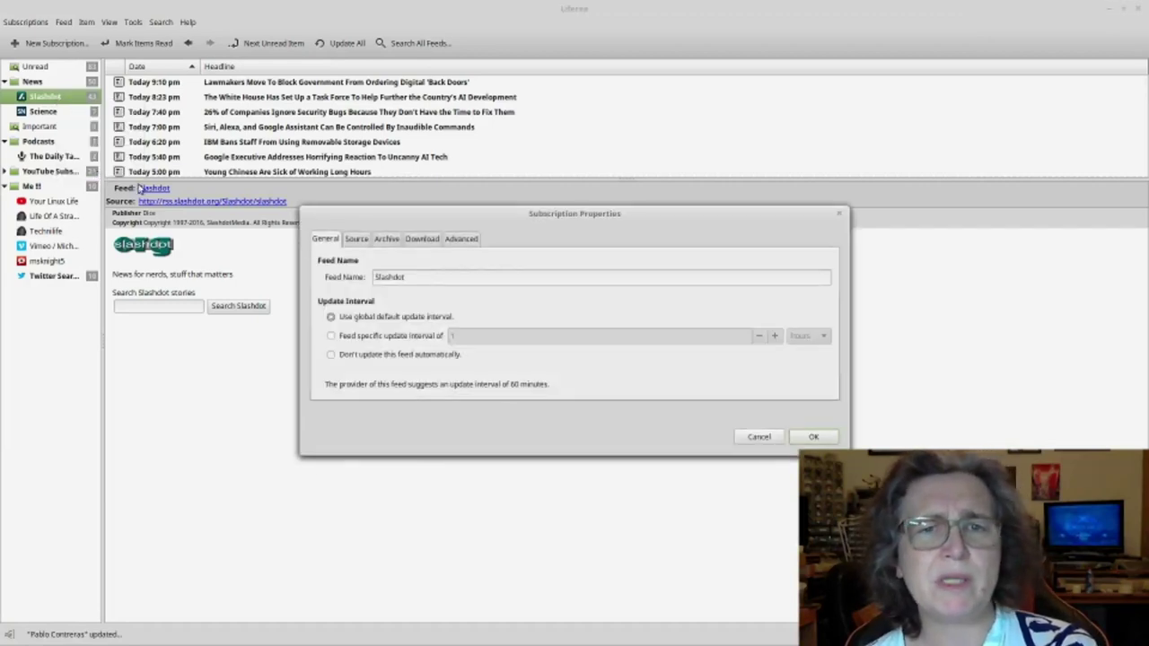
pyautogui.click(356, 240)
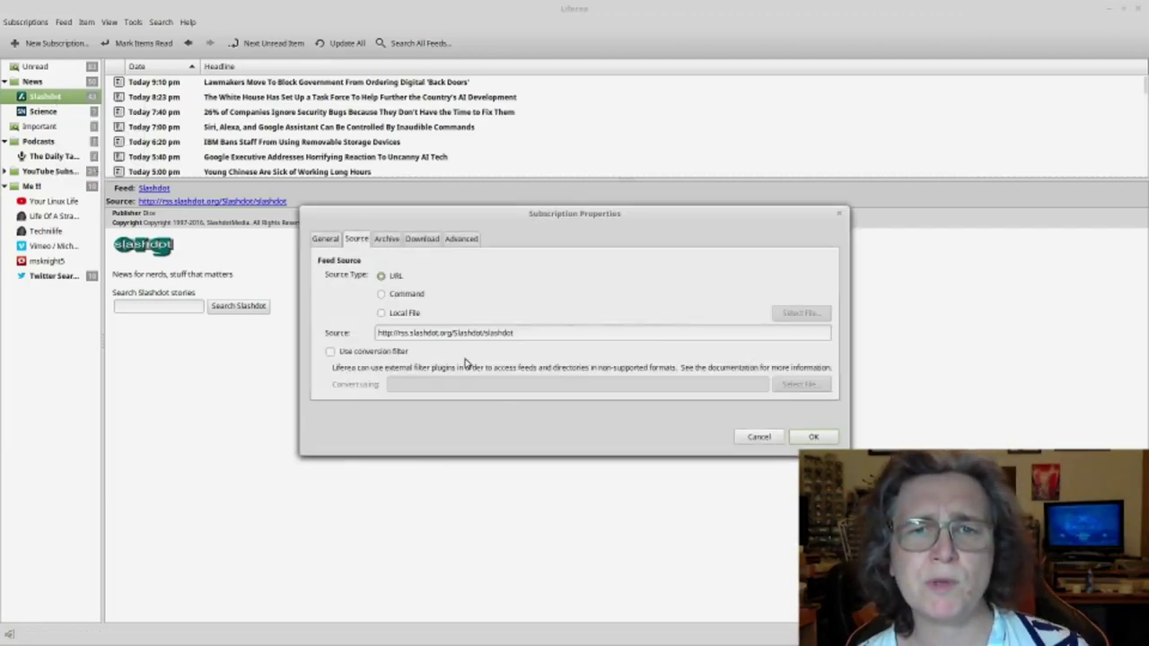
pyautogui.moveTo(517, 334); pyautogui.dragTo(368, 326)
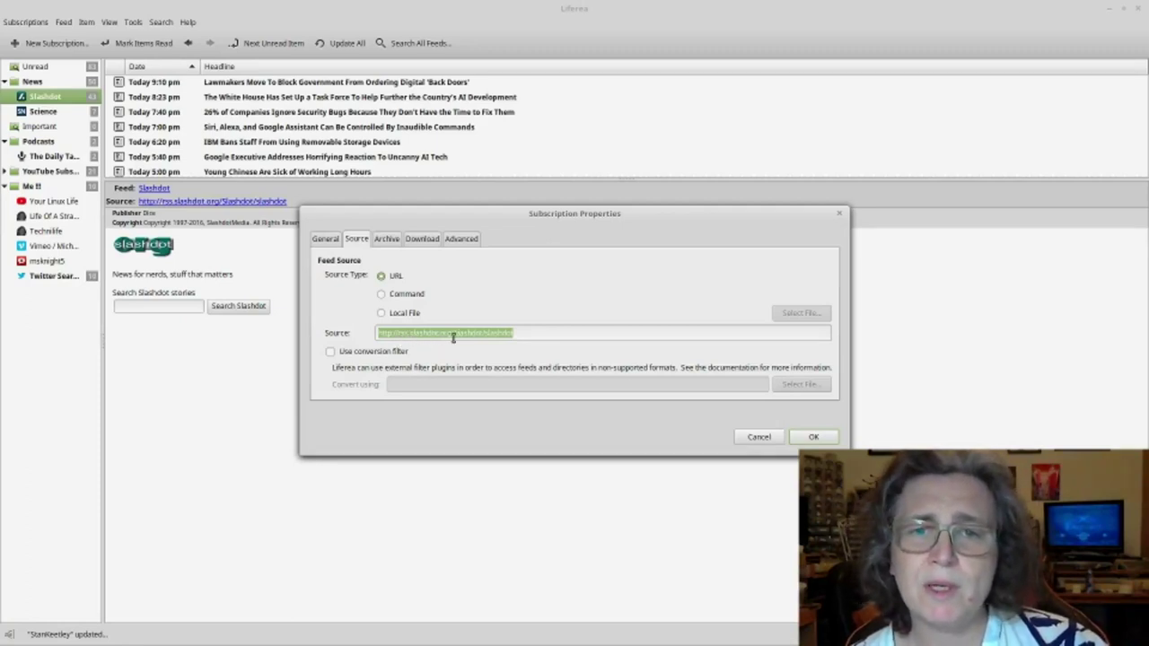
pyautogui.click(454, 335)
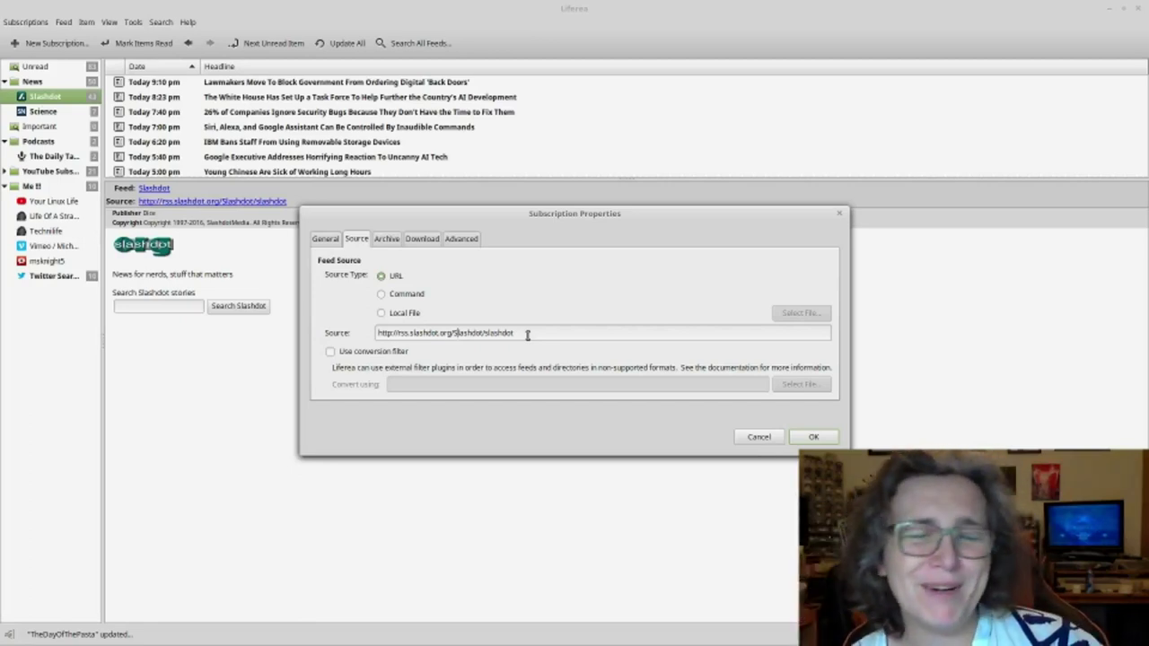
pyautogui.click(765, 442)
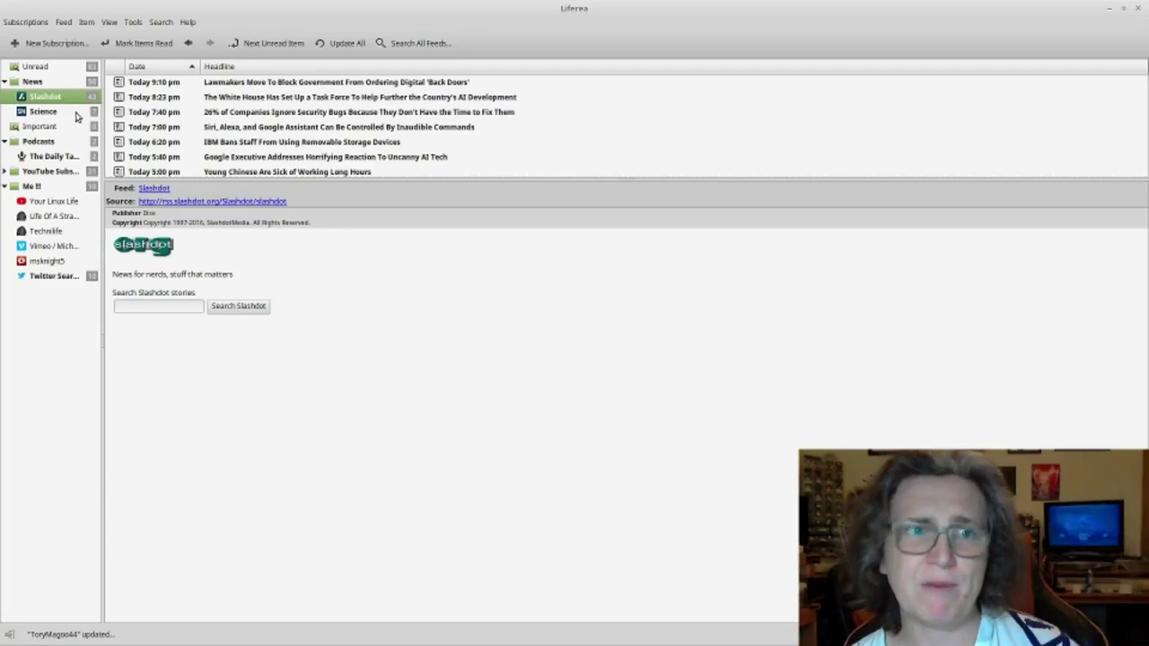
# Review the source, advanced and general settings in the Science feed's subscription properties, and close them without changes
pyautogui.click(45, 111)
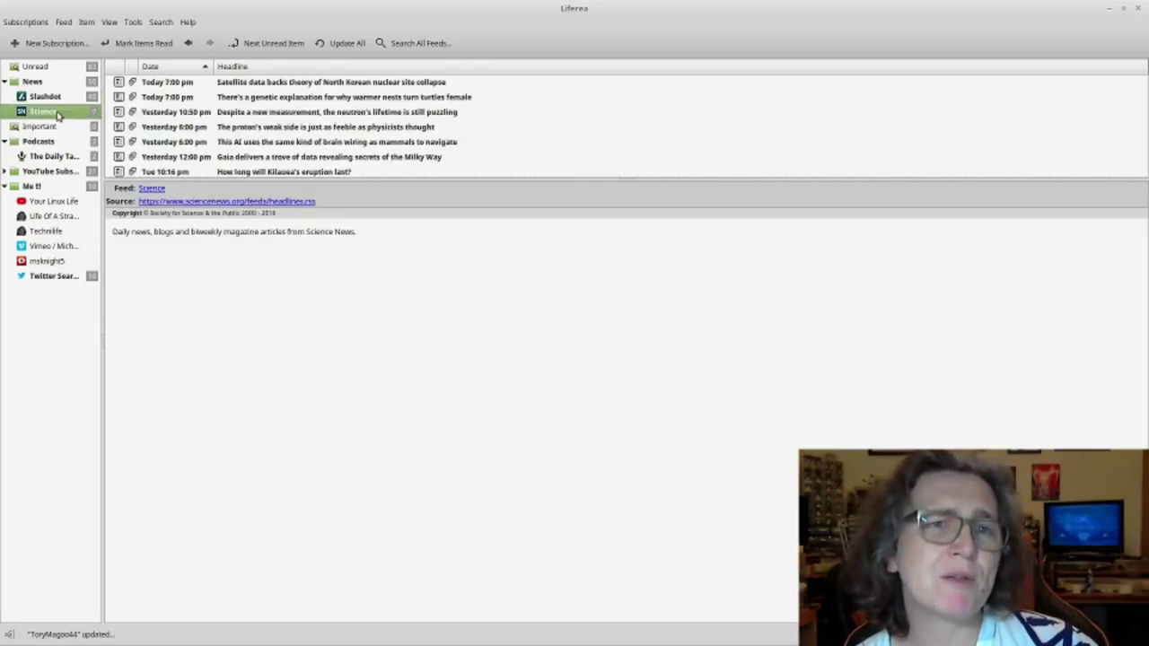
pyautogui.rightClick(57, 114)
pyautogui.click(111, 187)
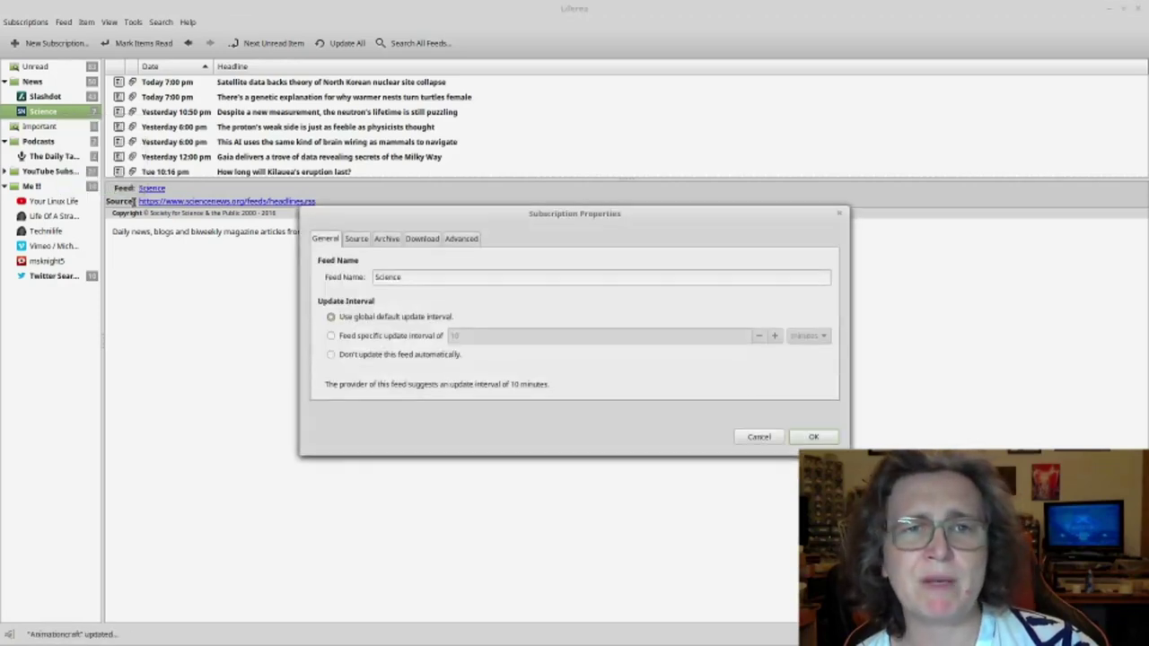
pyautogui.click(358, 241)
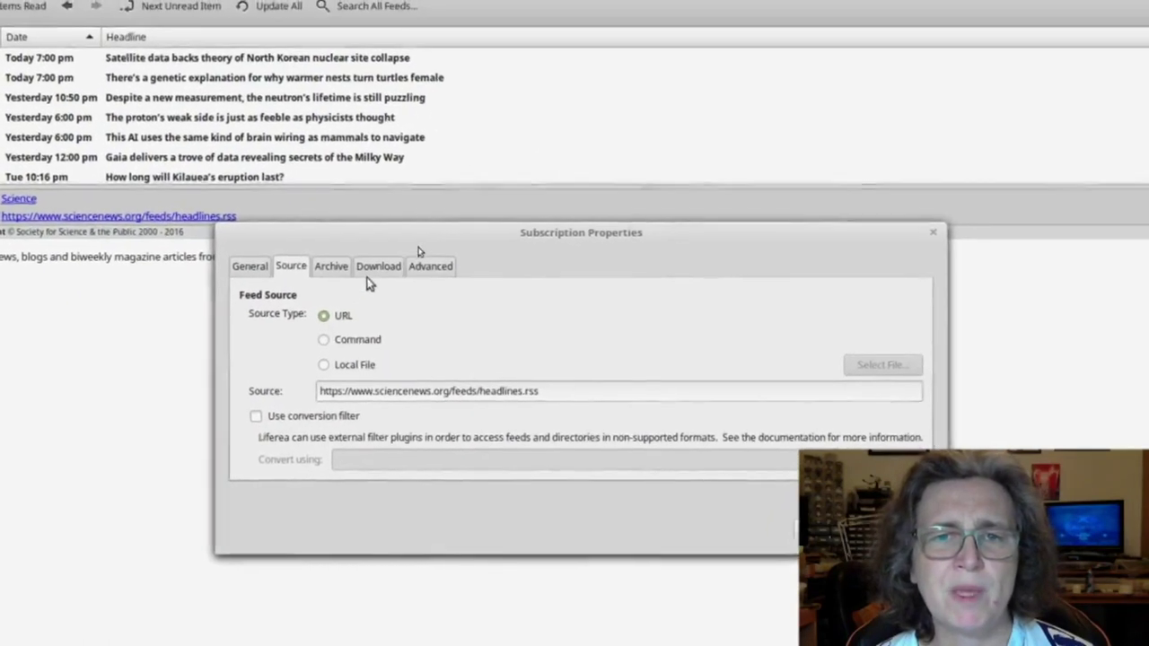
pyautogui.click(436, 204)
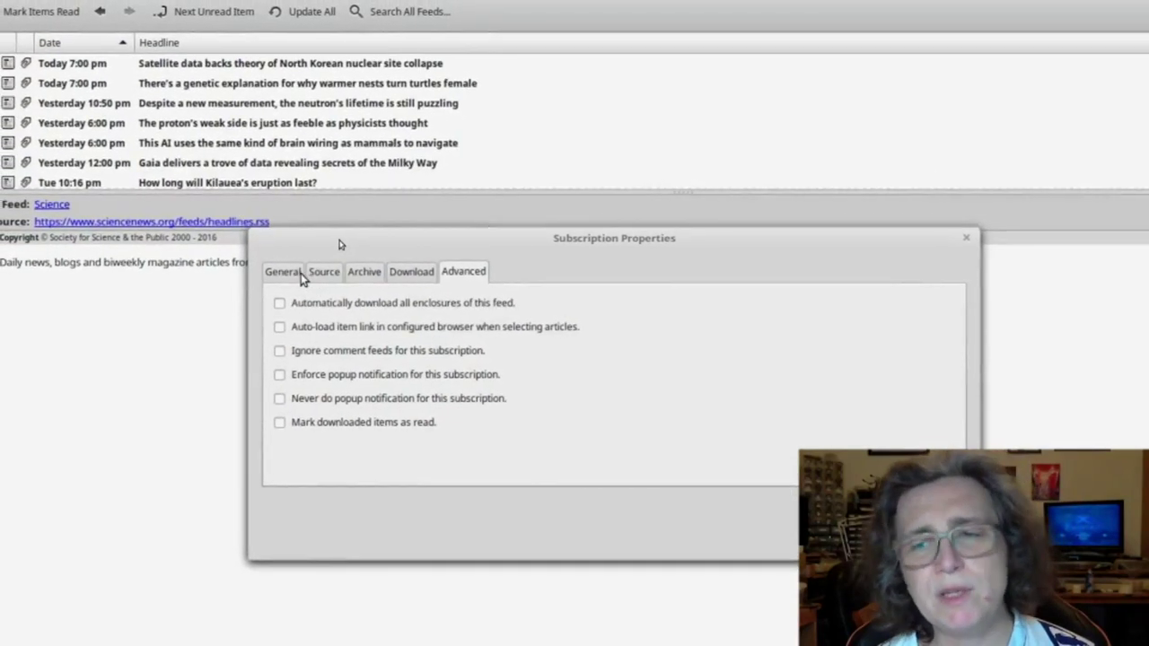
pyautogui.click(297, 272)
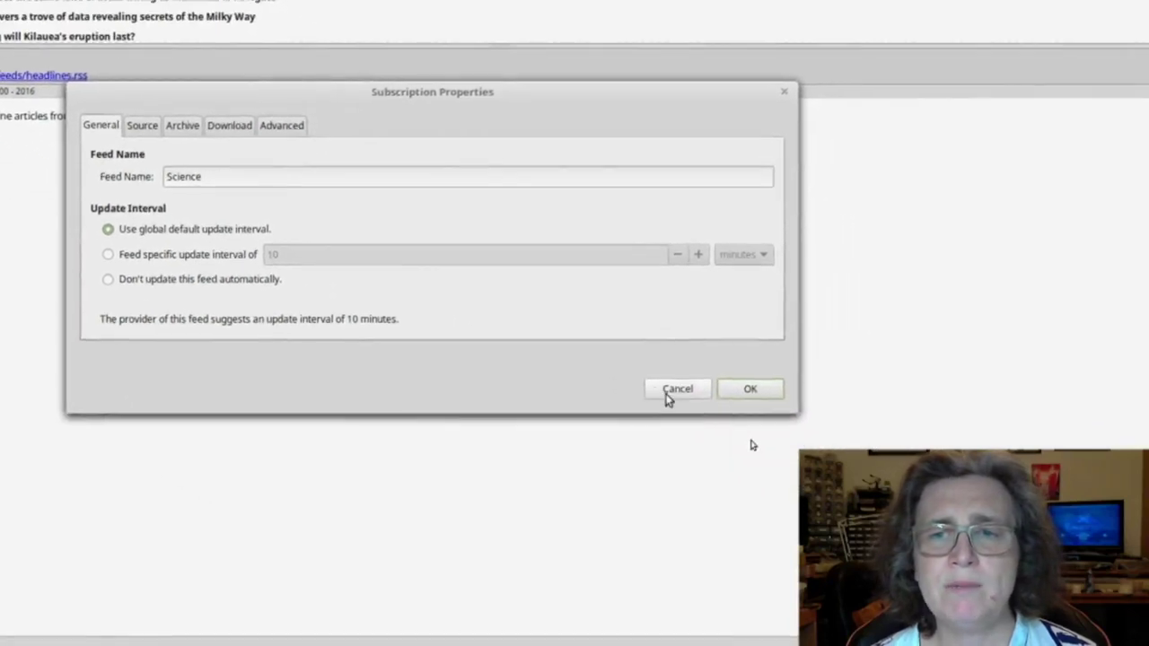
pyautogui.click(818, 468)
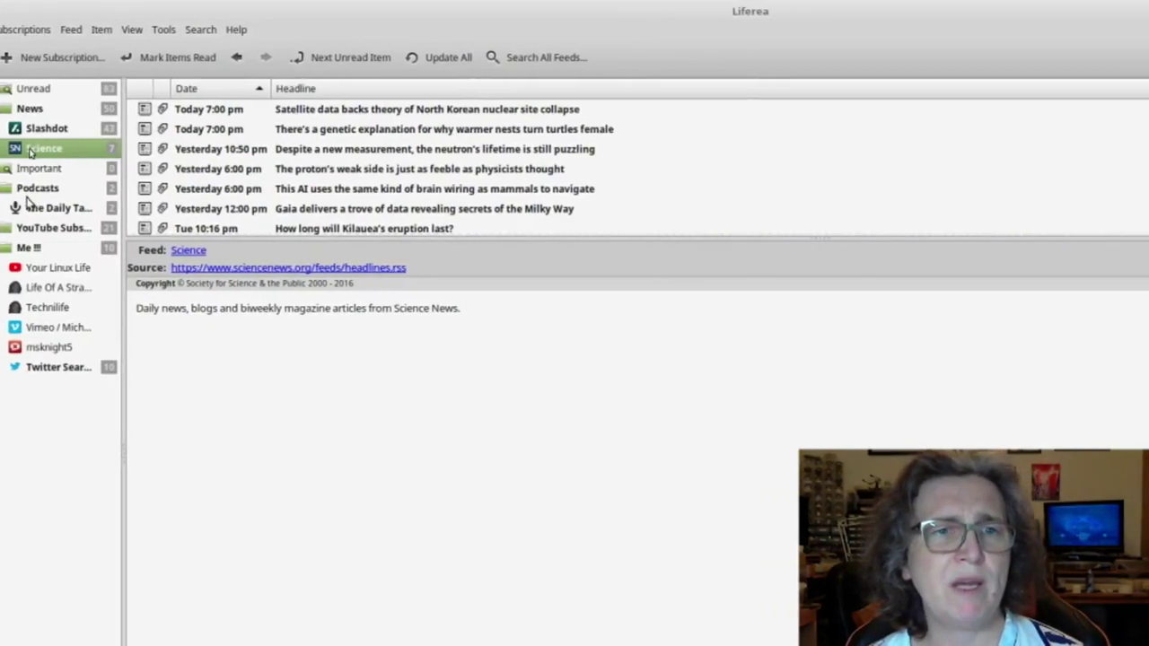
# View The Daily Talk Show podcast feed, and expand and browse the YouTube subscriptions folder
pyautogui.click(20, 208)
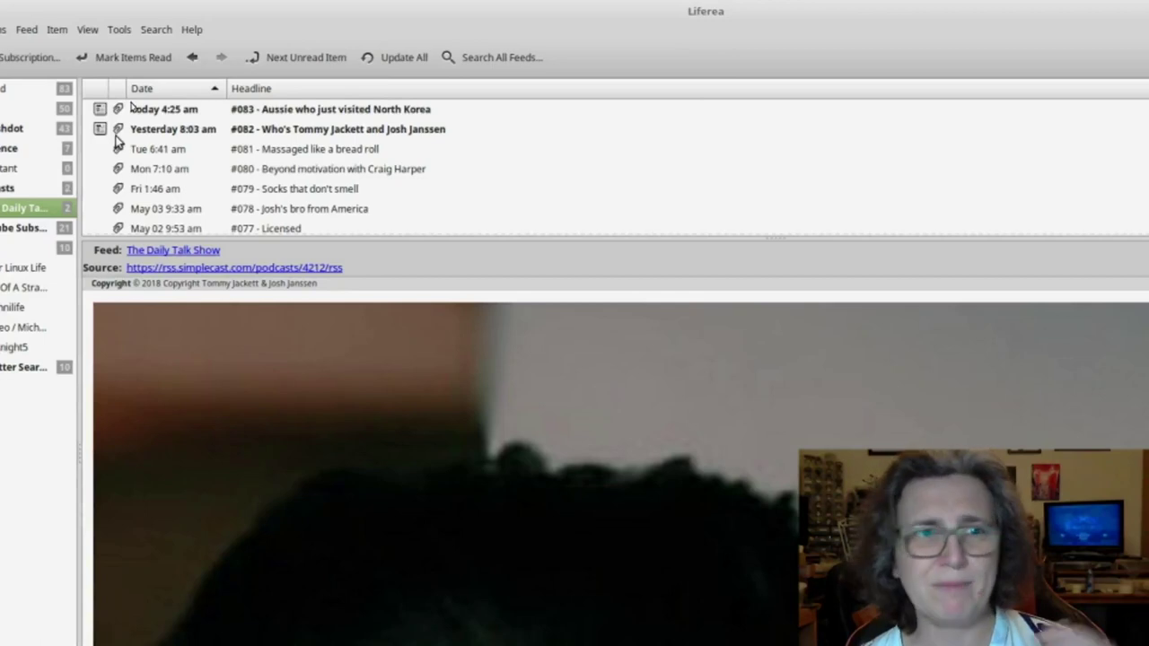
pyautogui.click(4, 230)
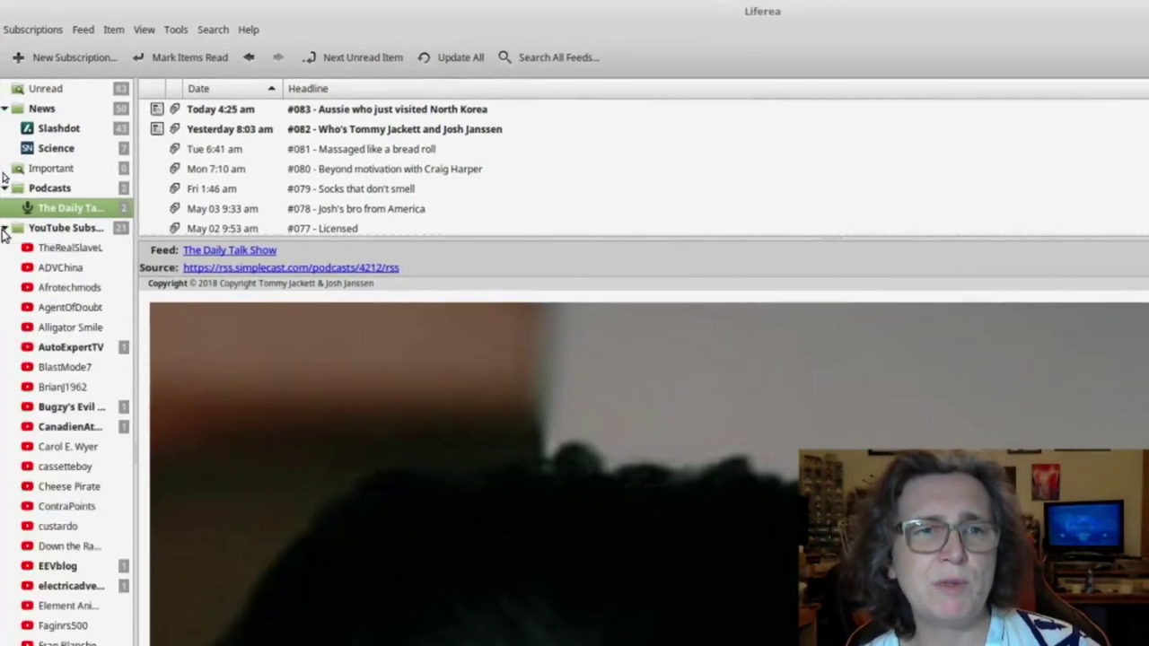
pyautogui.scroll(-10, 22, 269)
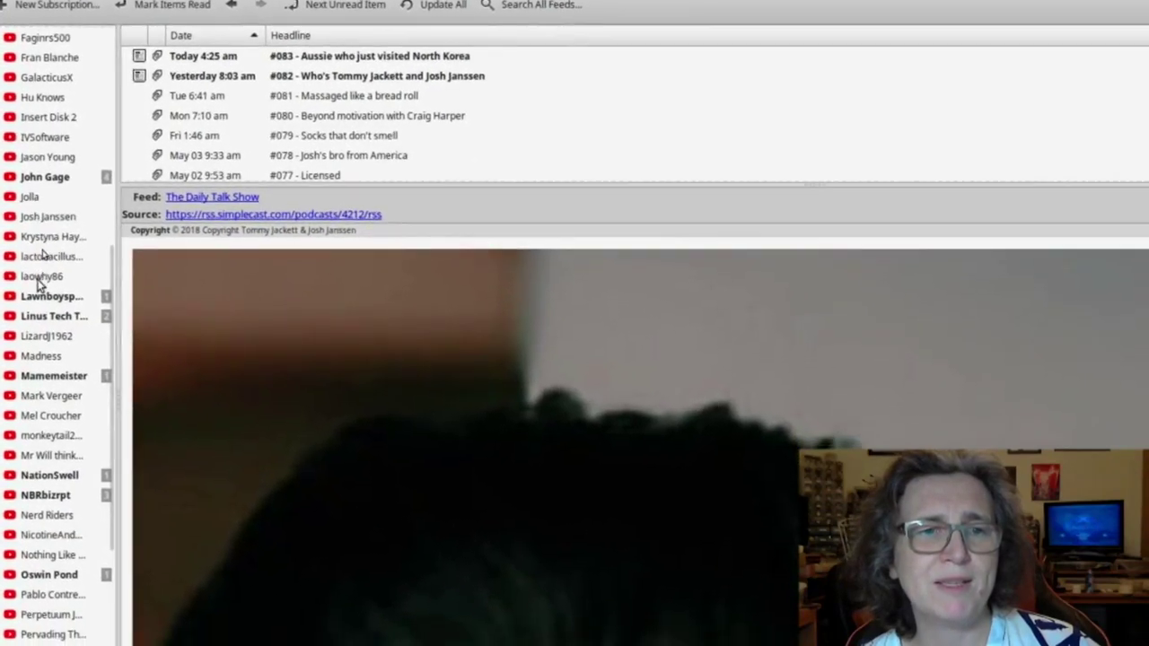
# Check the source URL in the Madness channel's subscription properties and close them without changes
pyautogui.rightClick(38, 354)
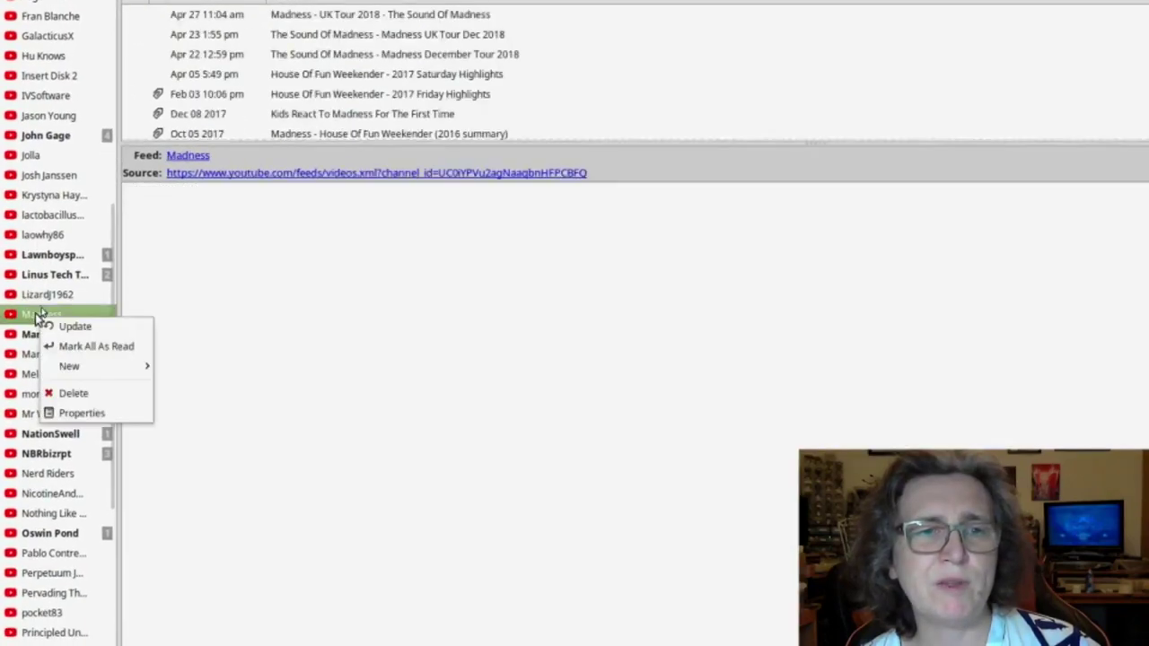
pyautogui.click(72, 376)
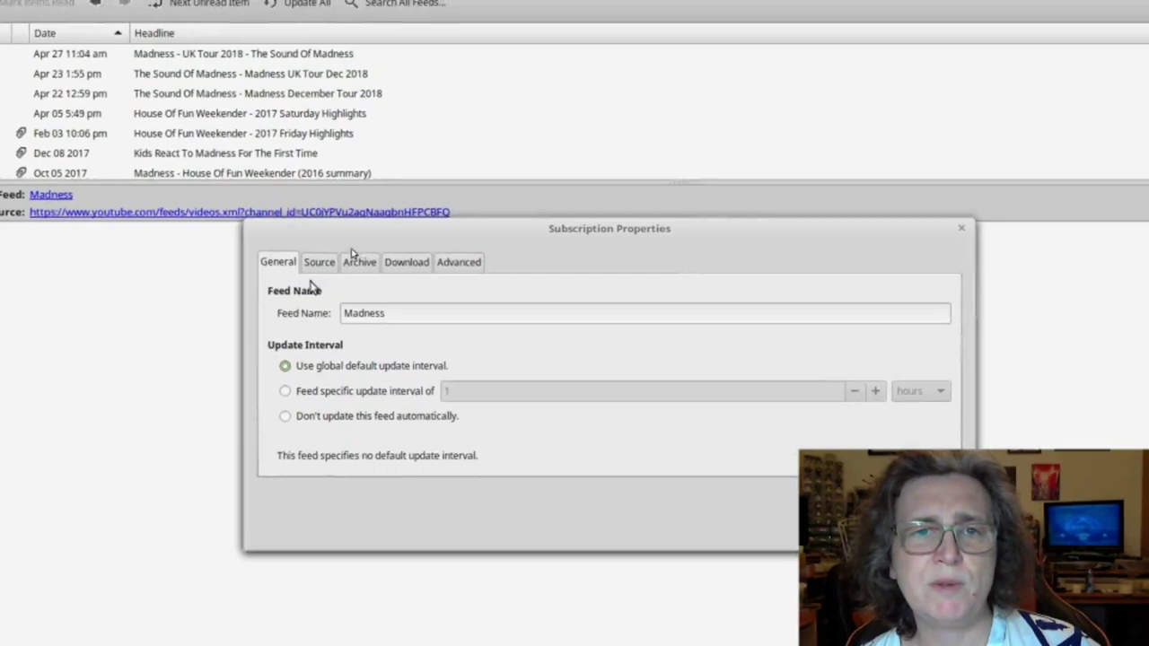
pyautogui.click(418, 176)
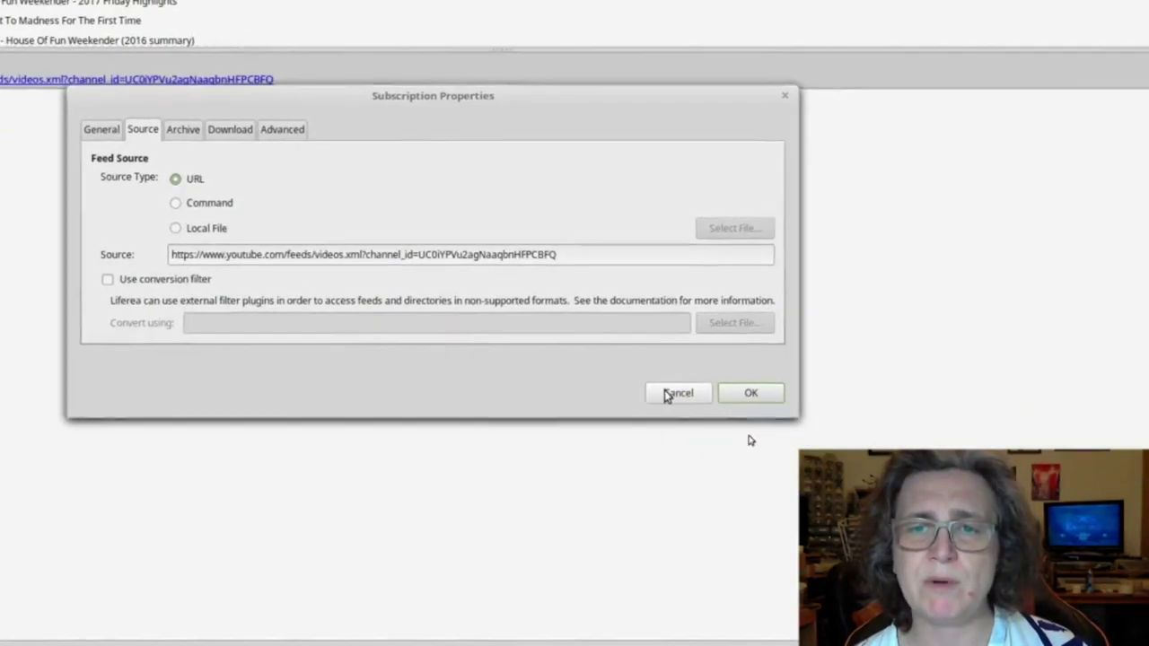
pyautogui.click(678, 393)
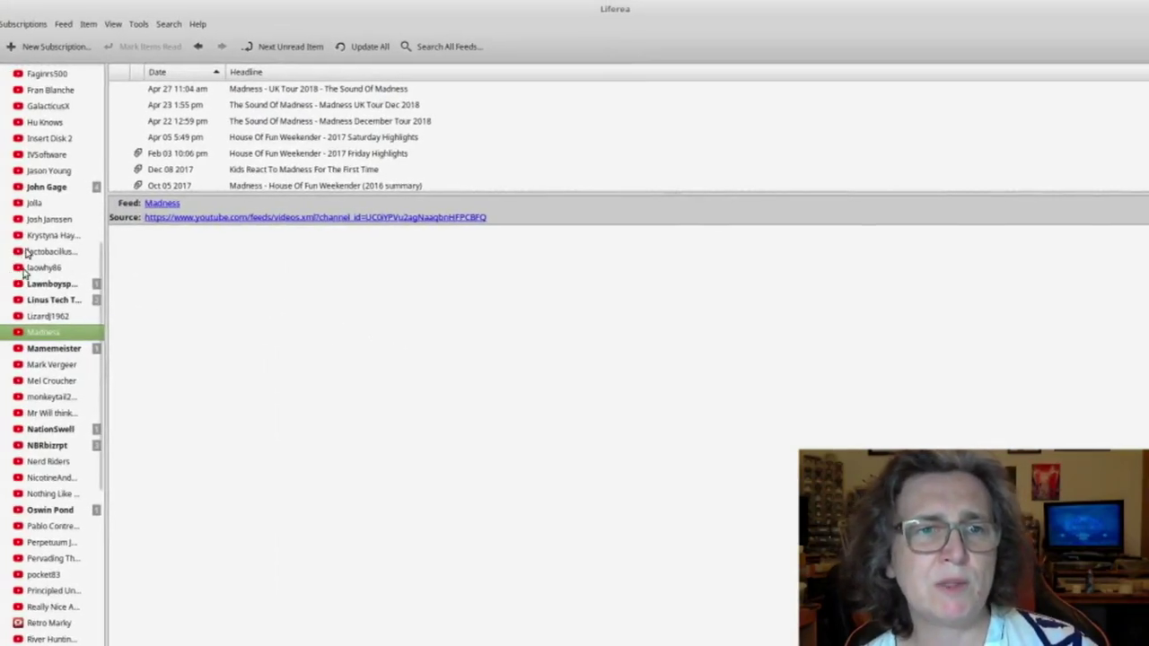
# Check the source URL in the laowhy86 channel's subscription properties and close them without changes
pyautogui.click(36, 267)
pyautogui.rightClick(36, 268)
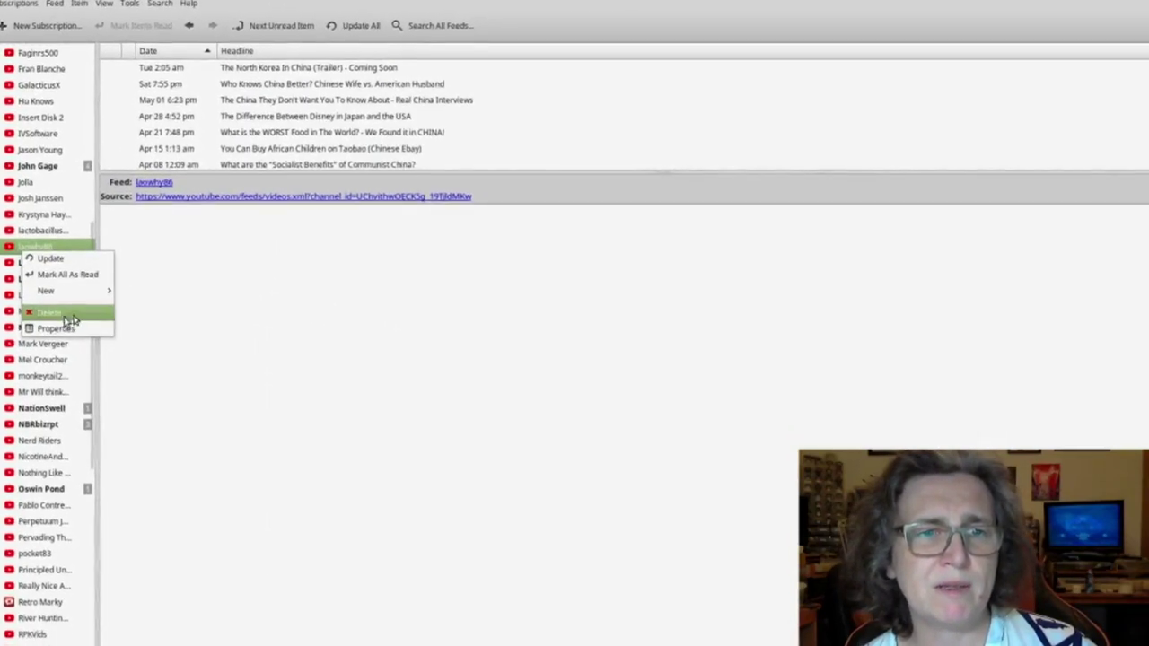
pyautogui.click(72, 326)
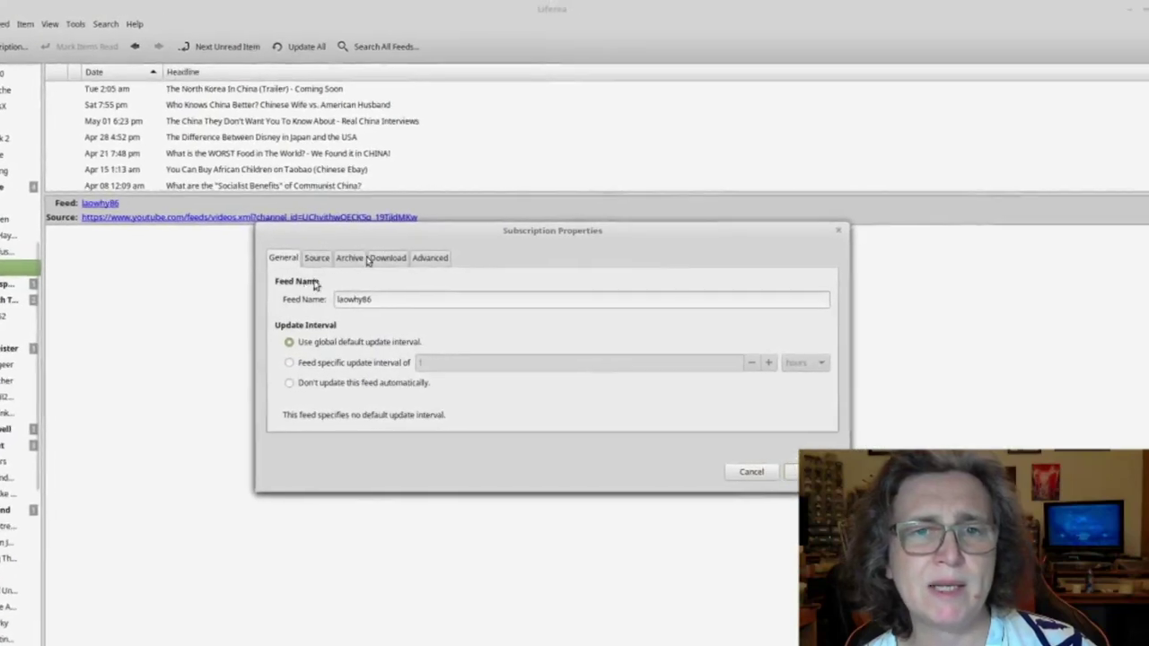
pyautogui.click(316, 262)
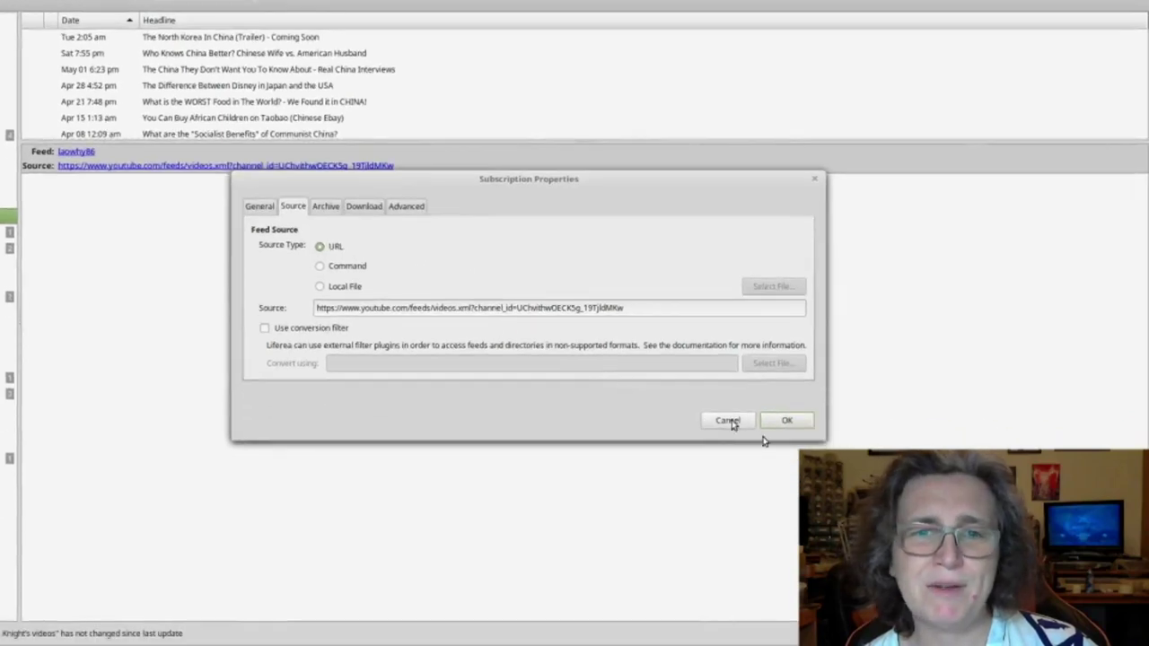
pyautogui.click(729, 422)
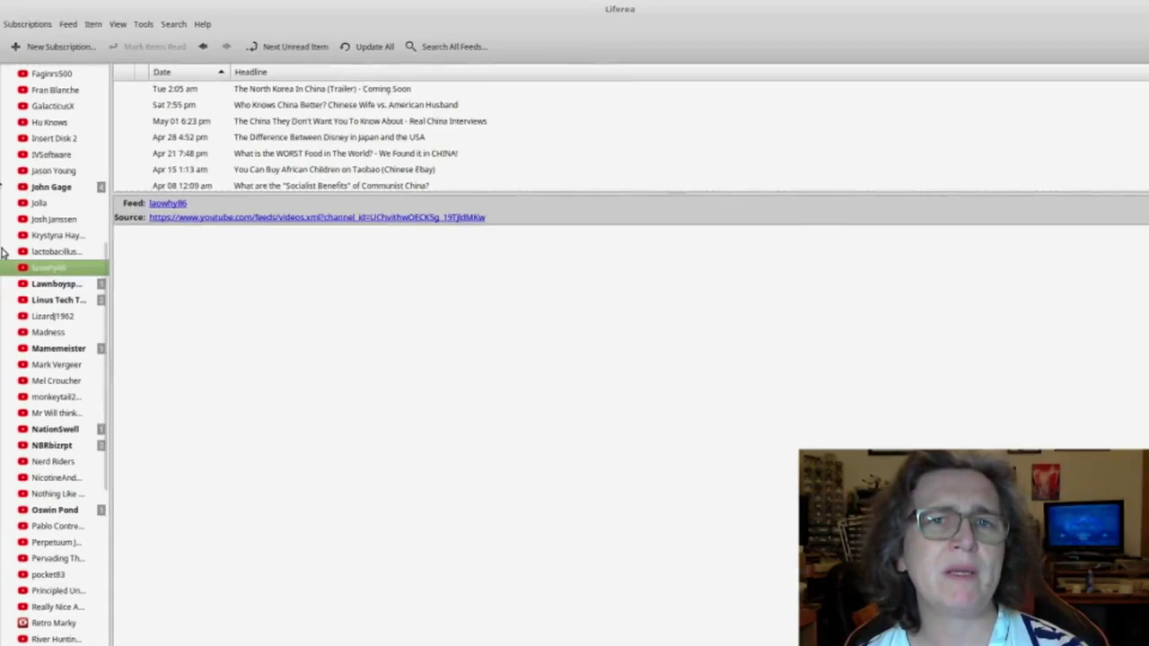
# Look at the dialog for adding a new subscription and cancel it without entering a feed source
pyautogui.click(29, 48)
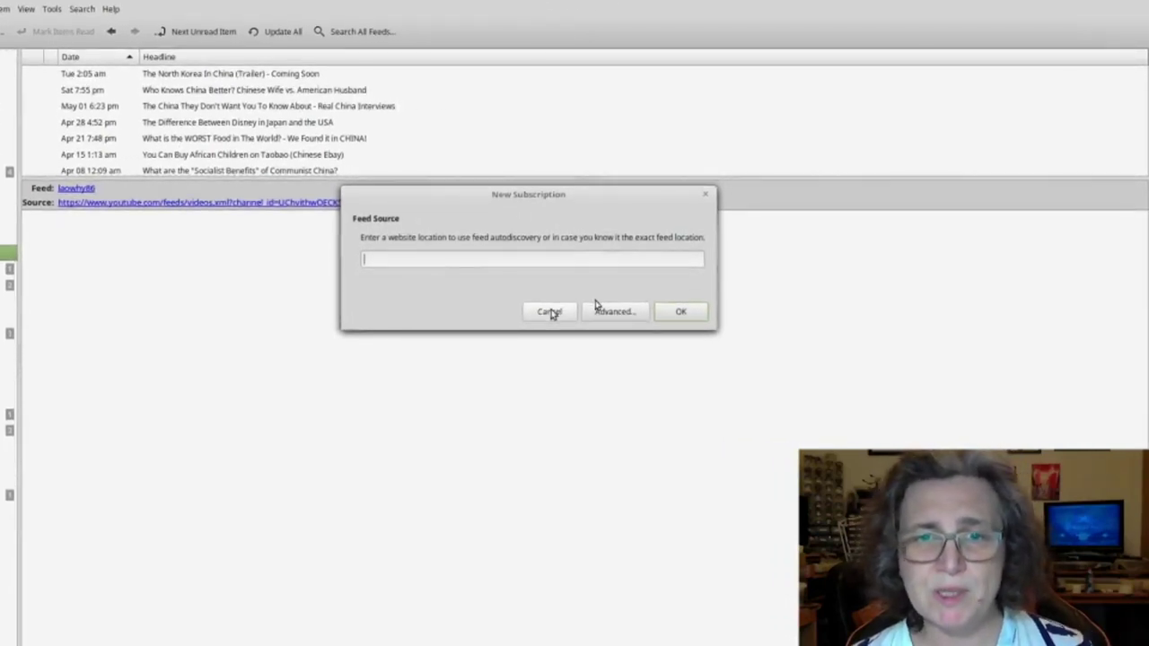
pyautogui.click(550, 312)
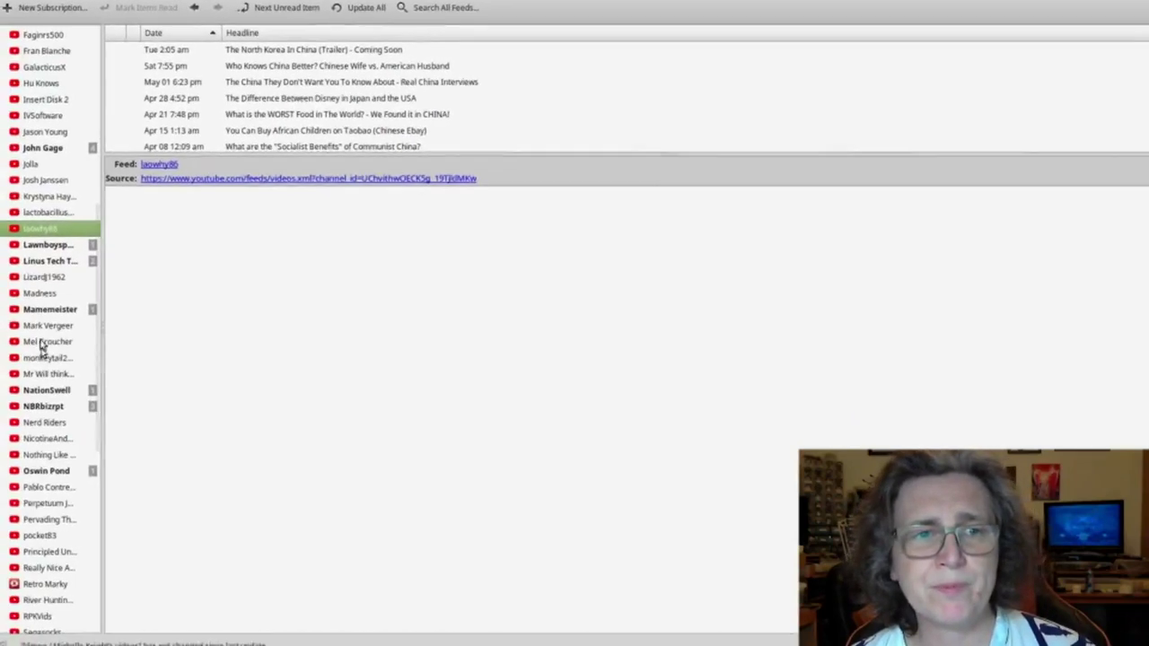
# Check the source URL in the properties of the Twitter Search subscription in the "Me !!!" folder and close them without changes
pyautogui.scroll(2, 36, 341)
pyautogui.scroll(-14, 36, 341)
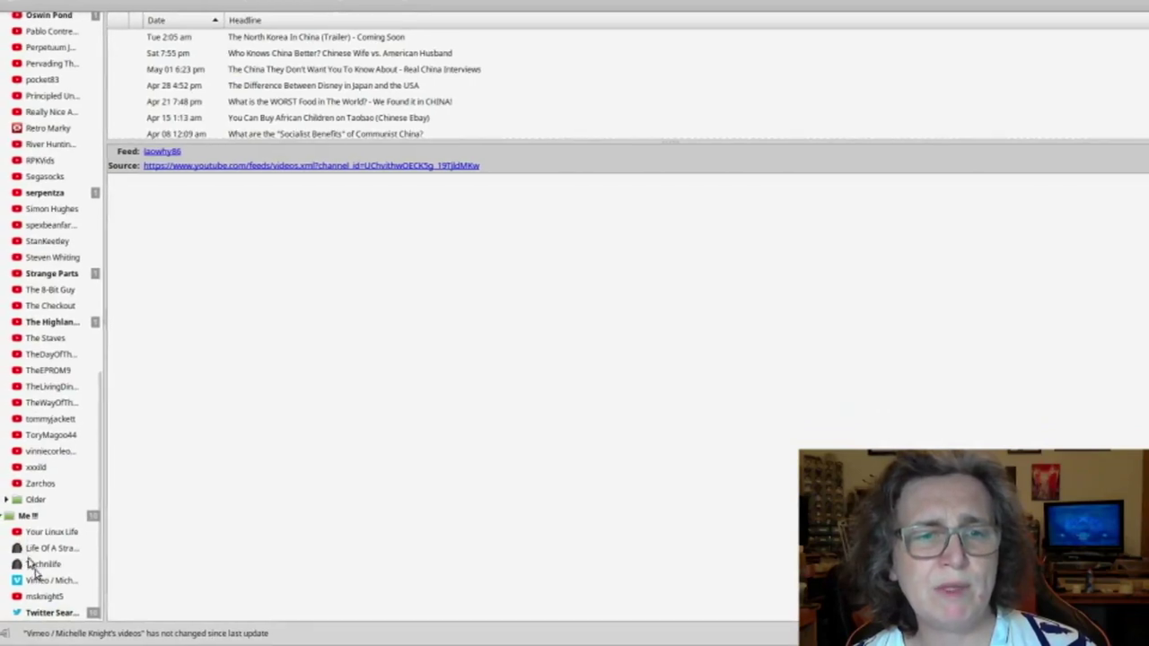
pyautogui.rightClick(42, 616)
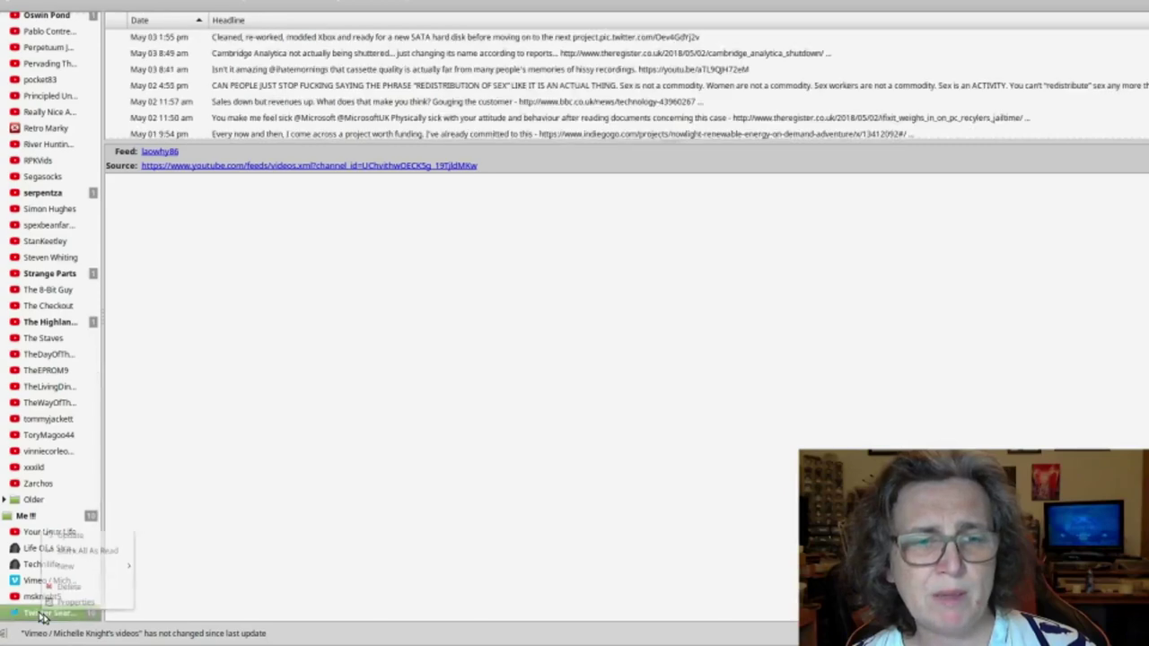
pyautogui.click(61, 607)
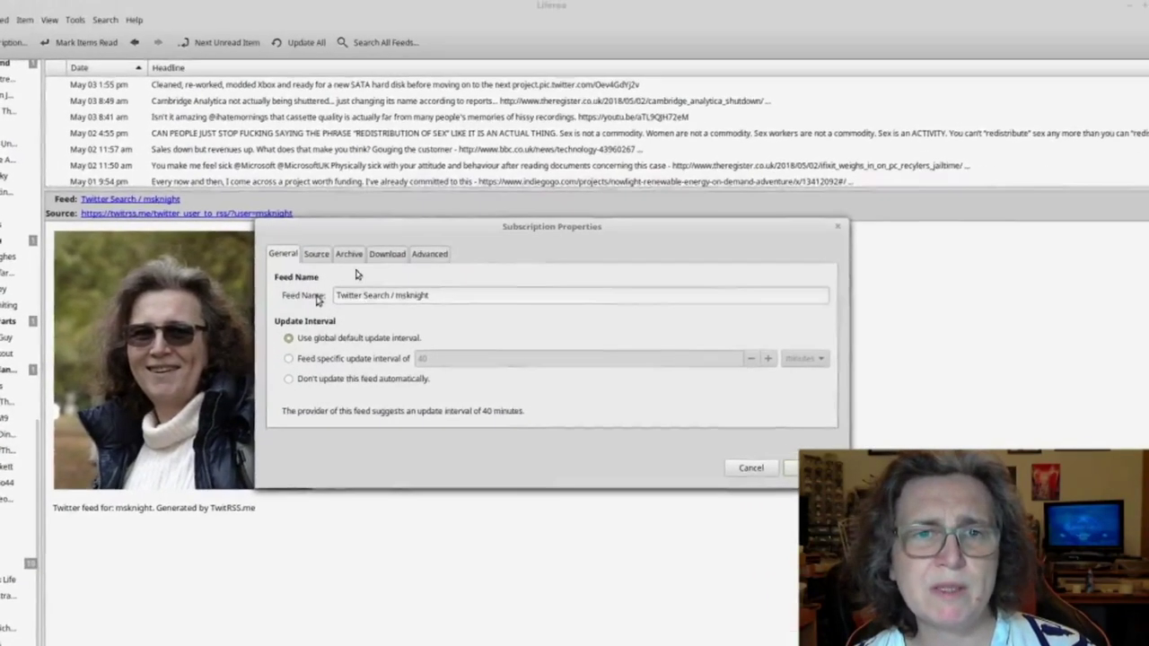
pyautogui.click(315, 217)
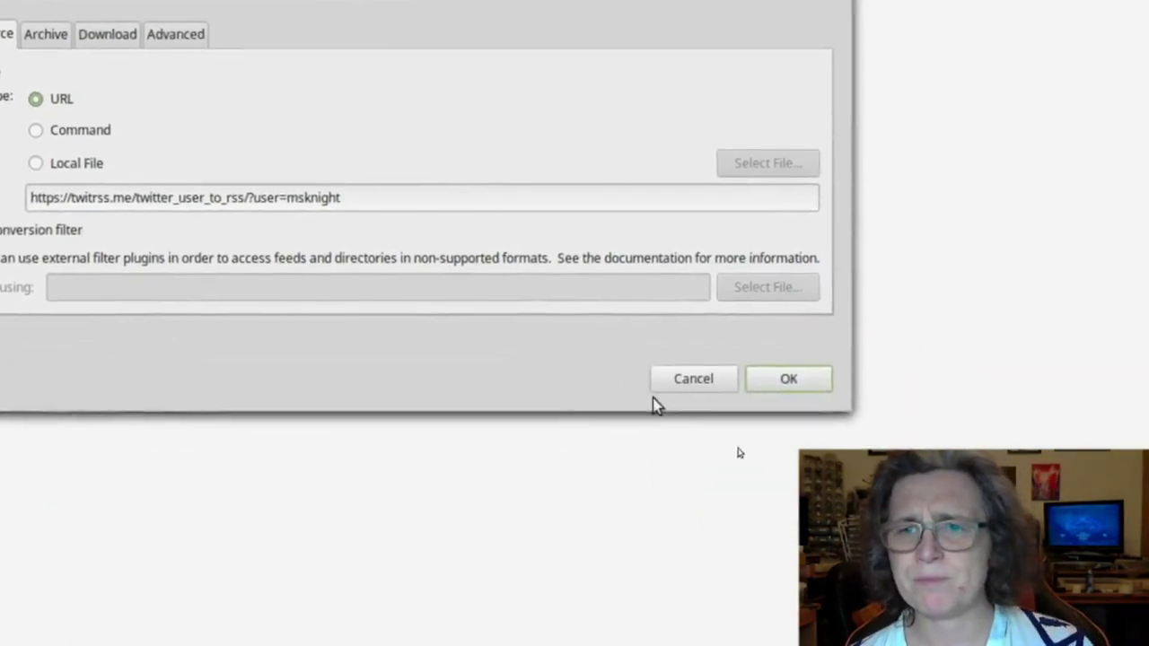
pyautogui.click(954, 502)
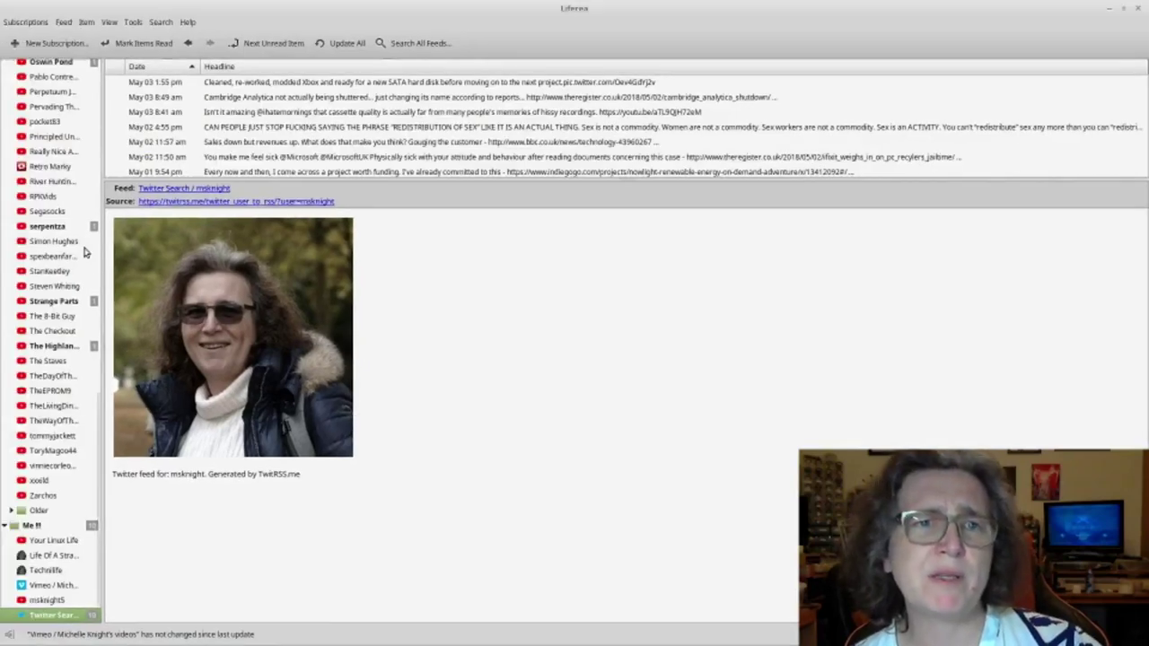
# Collapse the YouTube subscriptions folder and list the Unread items sorted by date, oldest first
pyautogui.scroll(15, 85, 251)
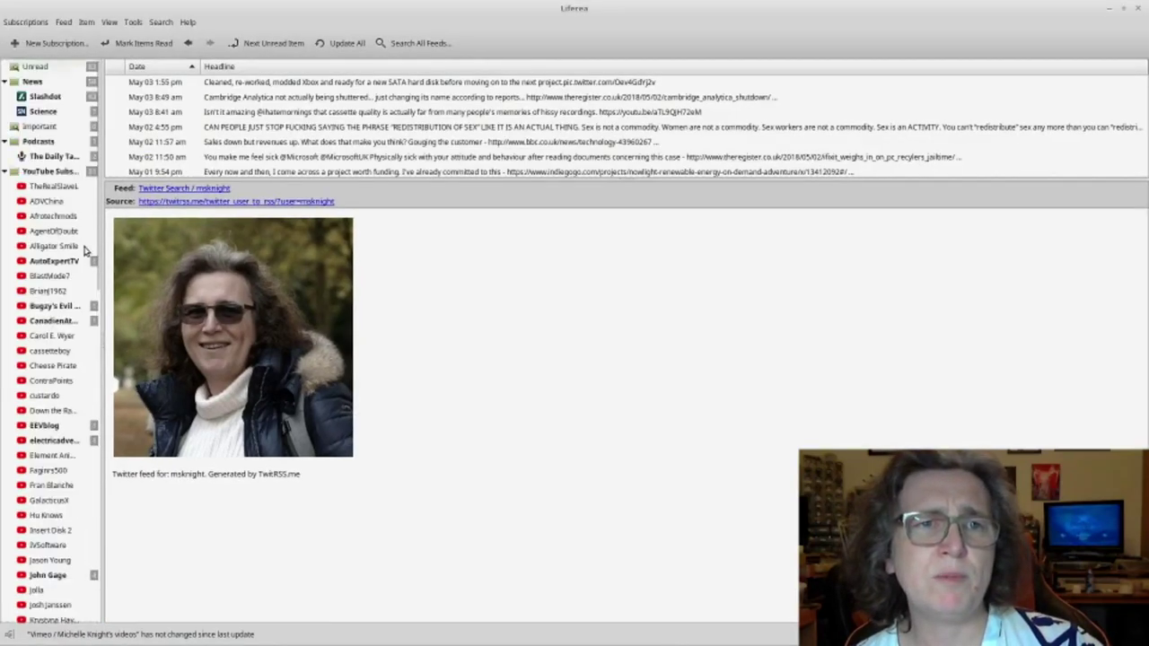
pyautogui.click(4, 172)
pyautogui.click(32, 69)
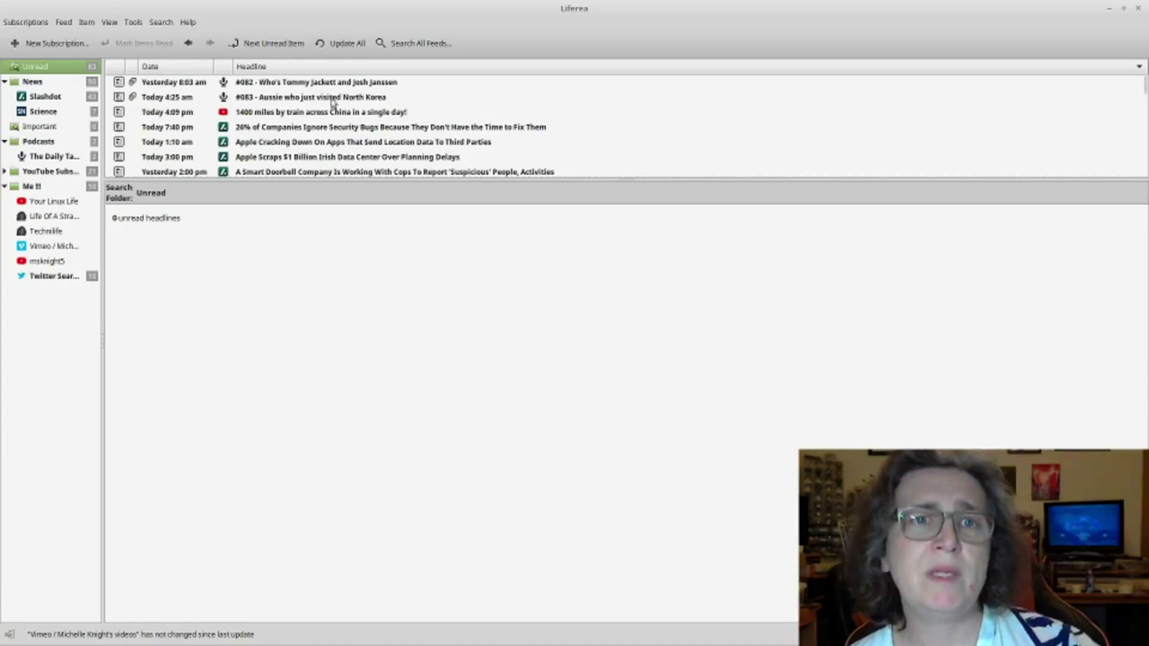
pyautogui.click(202, 68)
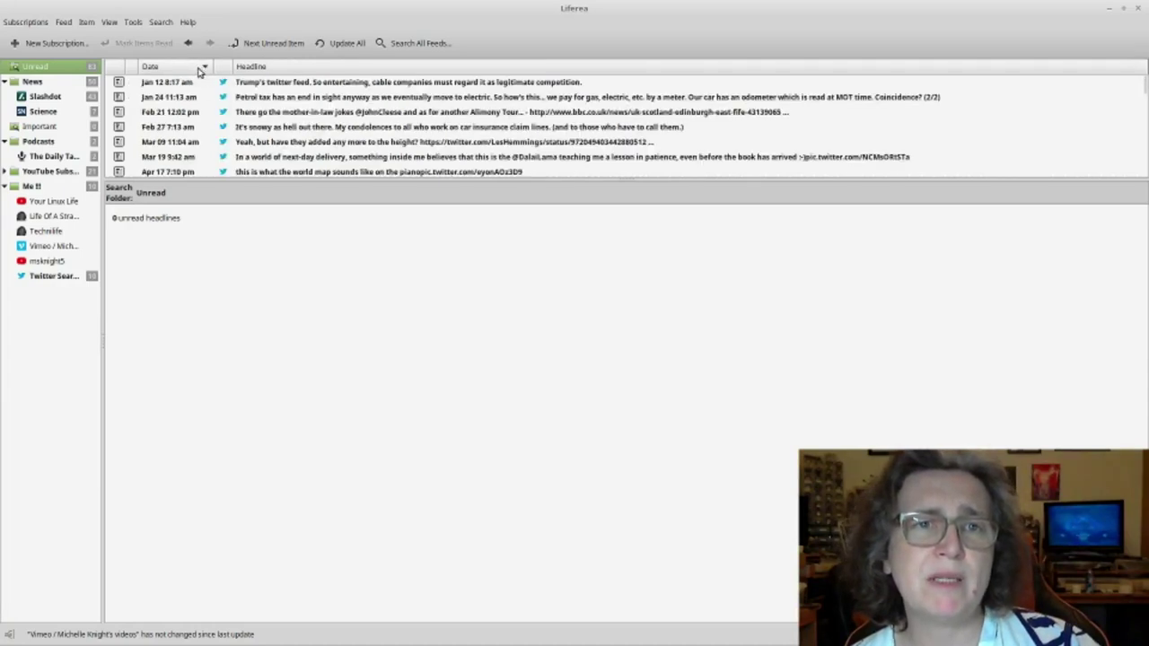
pyautogui.click(198, 68)
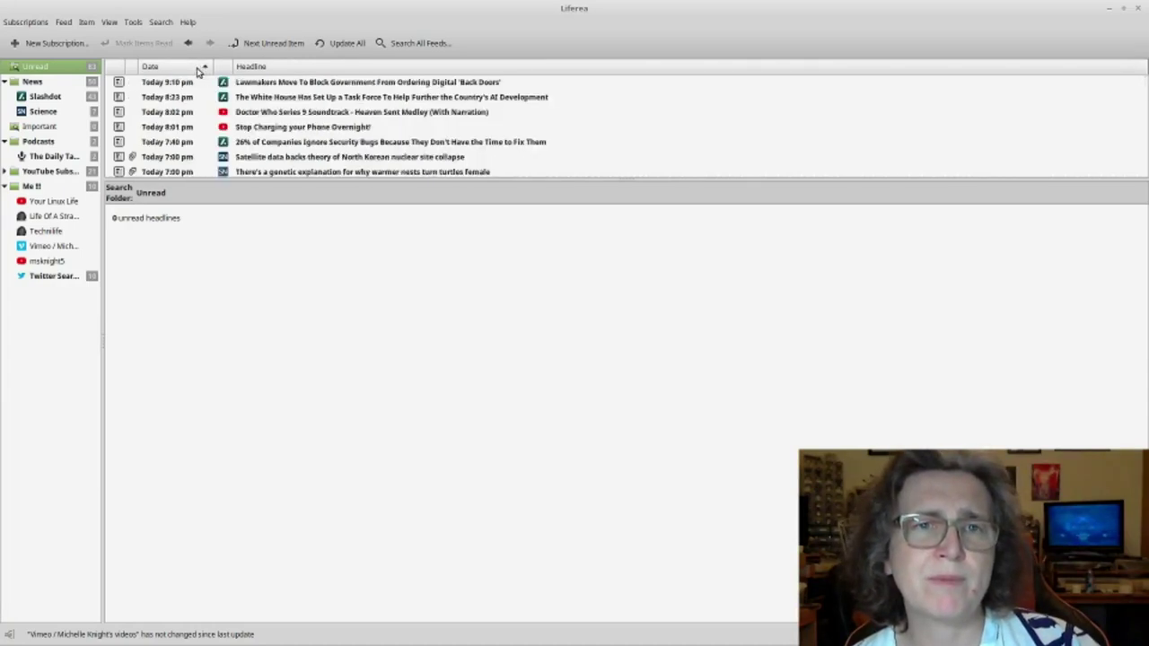
pyautogui.click(198, 69)
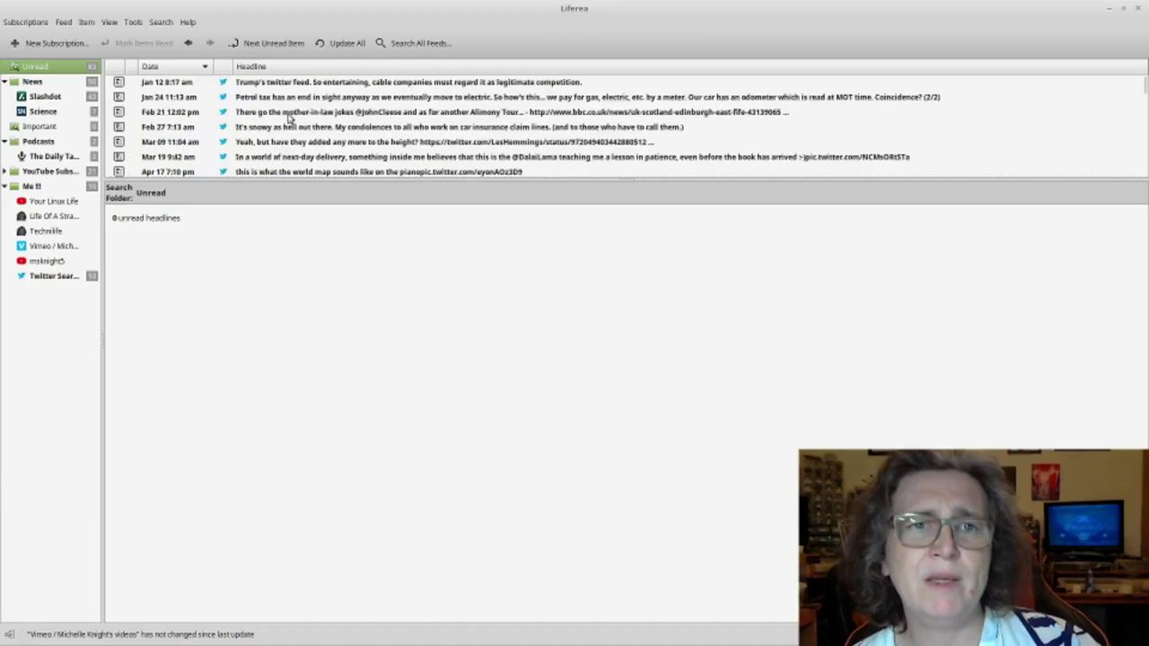
# Read through the unread Twitter items one by one, from the oldest through the Apr 29 tweet about the tax rebate
pyautogui.click(288, 85)
pyautogui.click(288, 96)
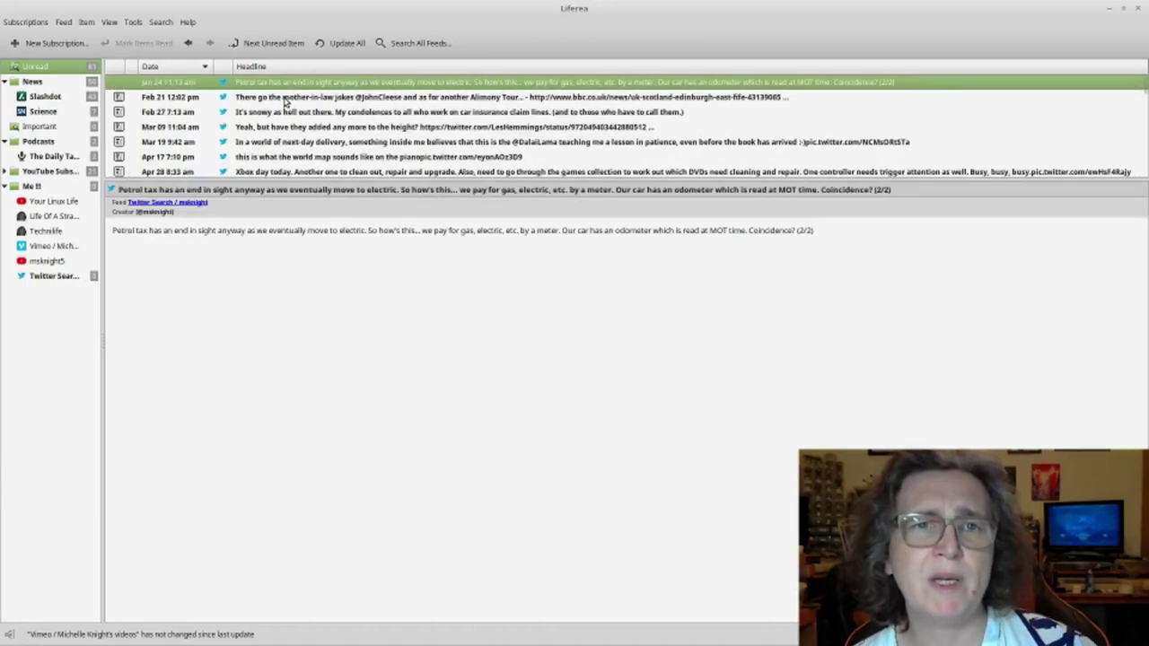
pyautogui.click(285, 99)
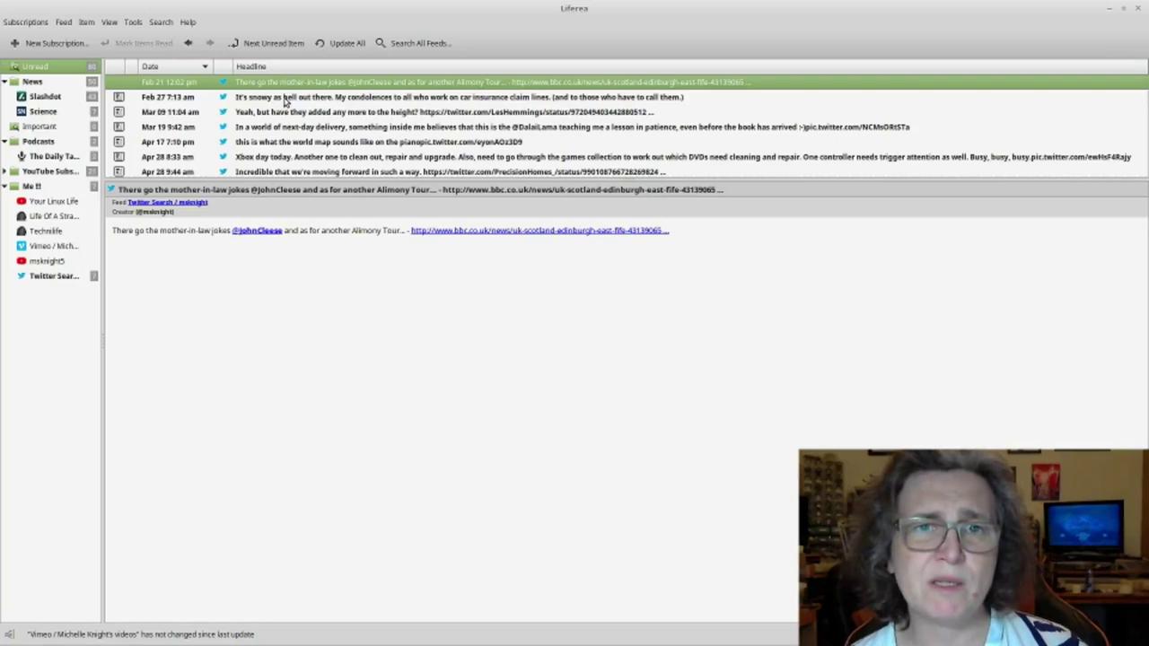
pyautogui.click(285, 99)
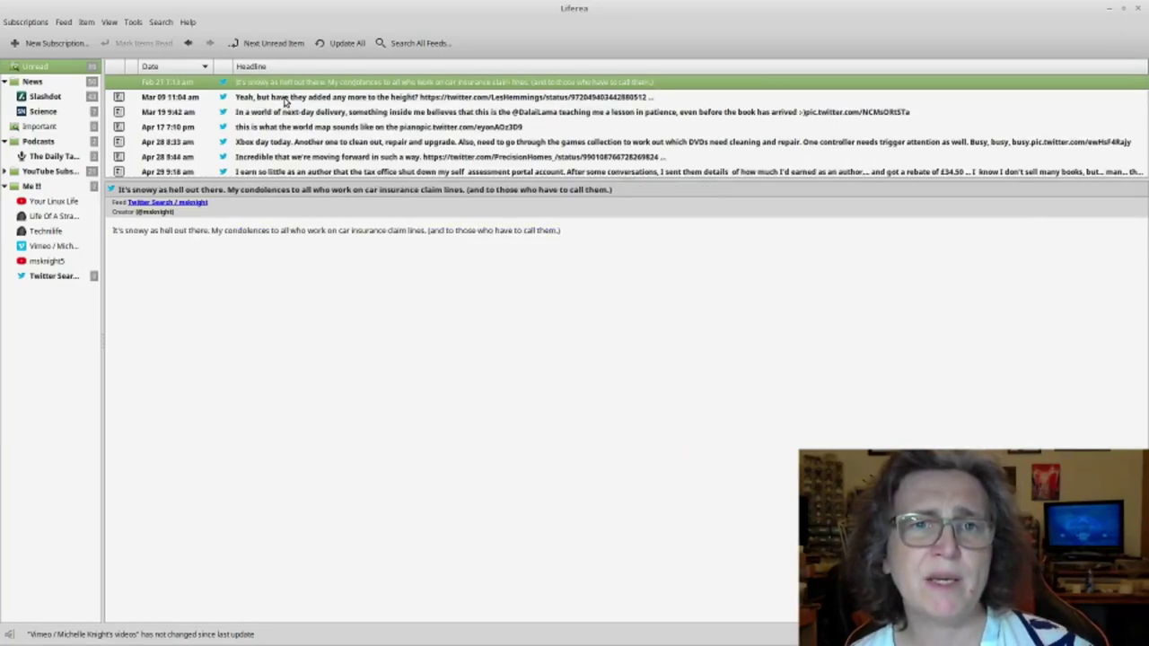
pyautogui.click(285, 99)
pyautogui.click(285, 99)
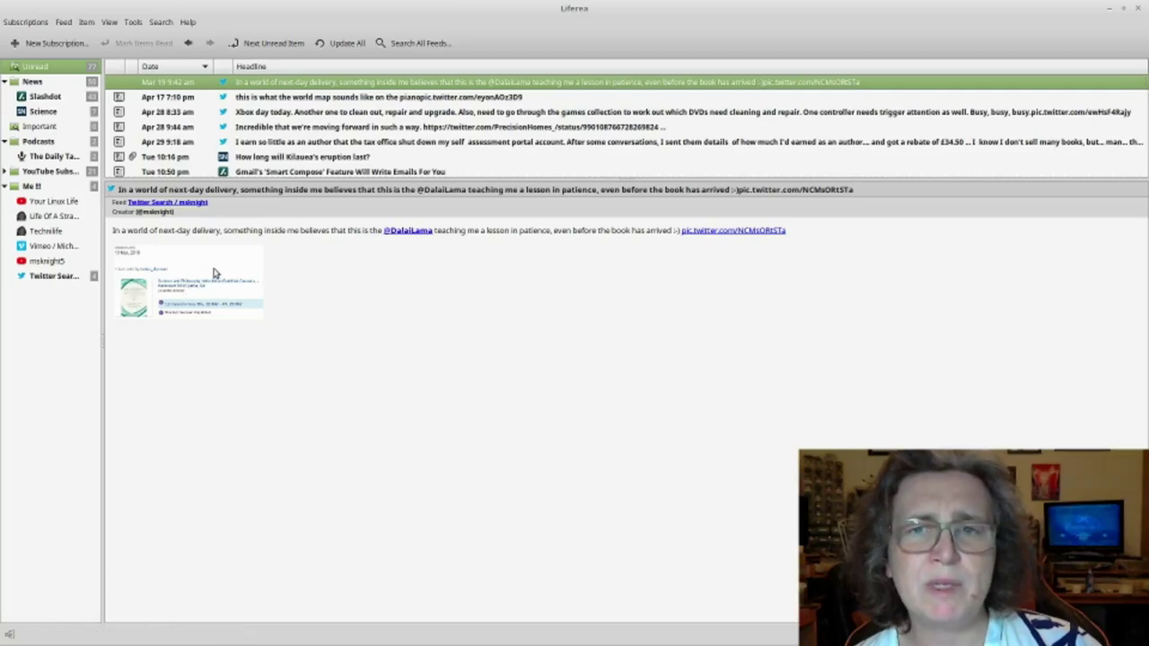
pyautogui.click(294, 99)
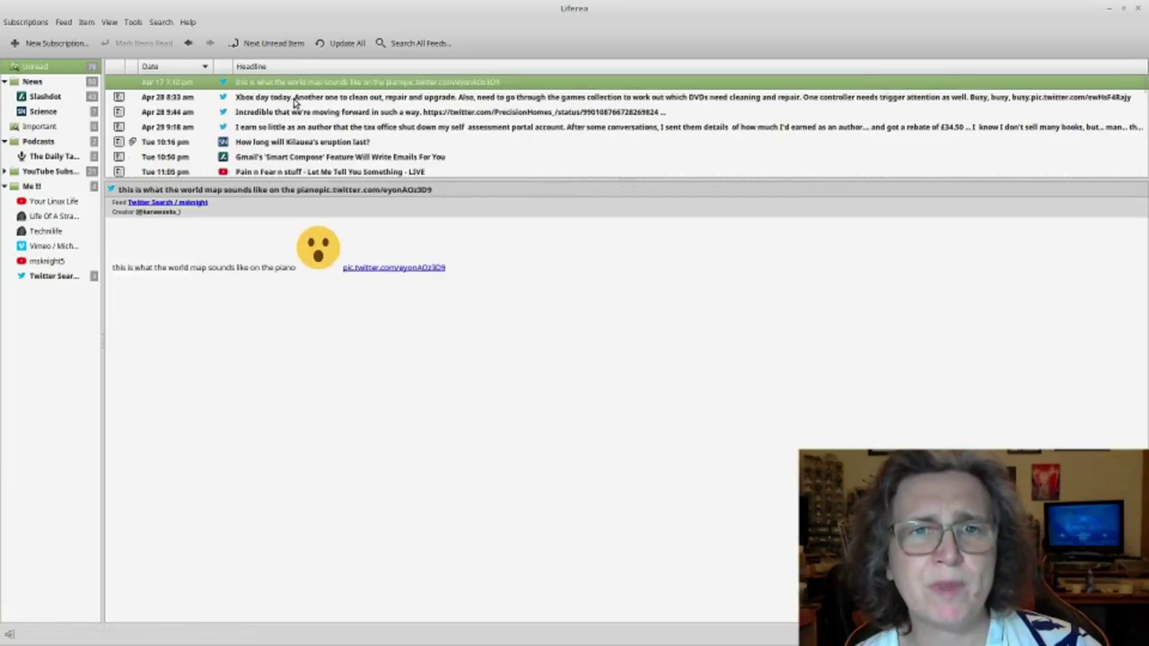
pyautogui.click(294, 98)
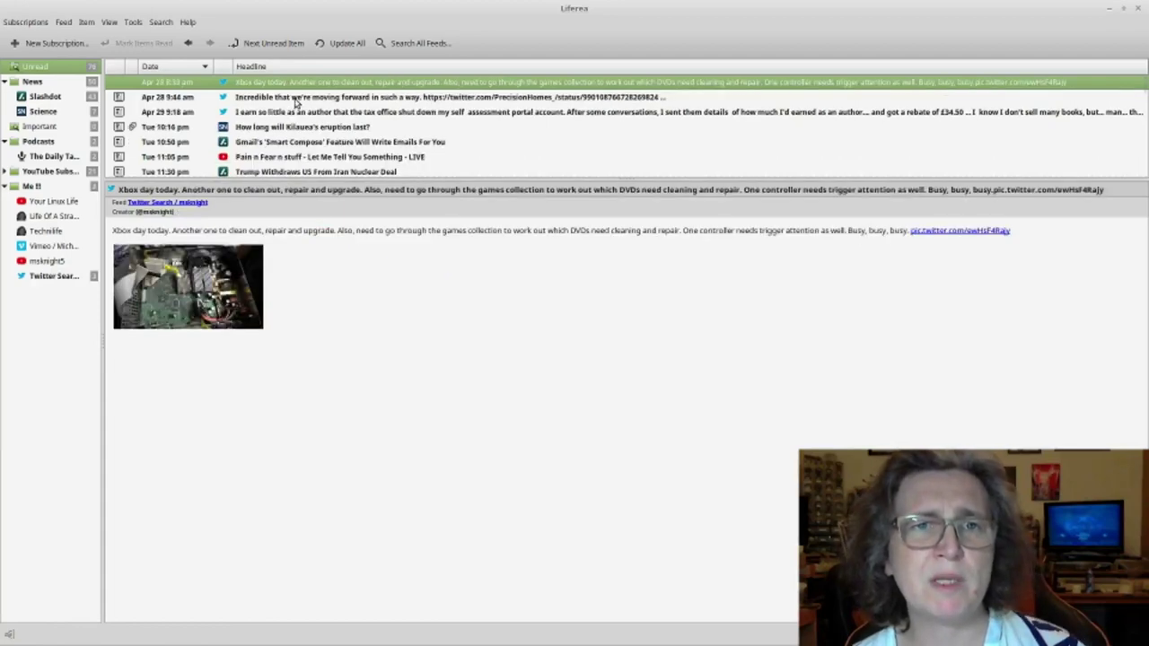
pyautogui.click(295, 99)
pyautogui.click(294, 99)
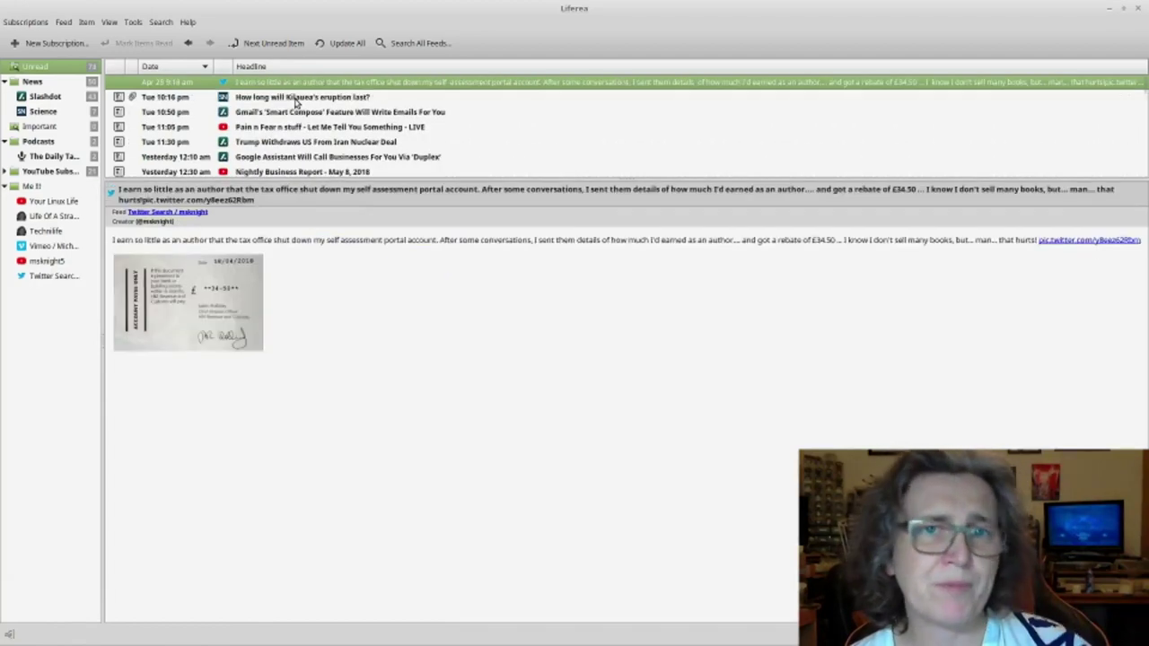
# Read the next unread science, Slashdot and YouTube items, including the comments on Gmail's Smart Compose, through the Iran nuclear deal story
pyautogui.click(294, 99)
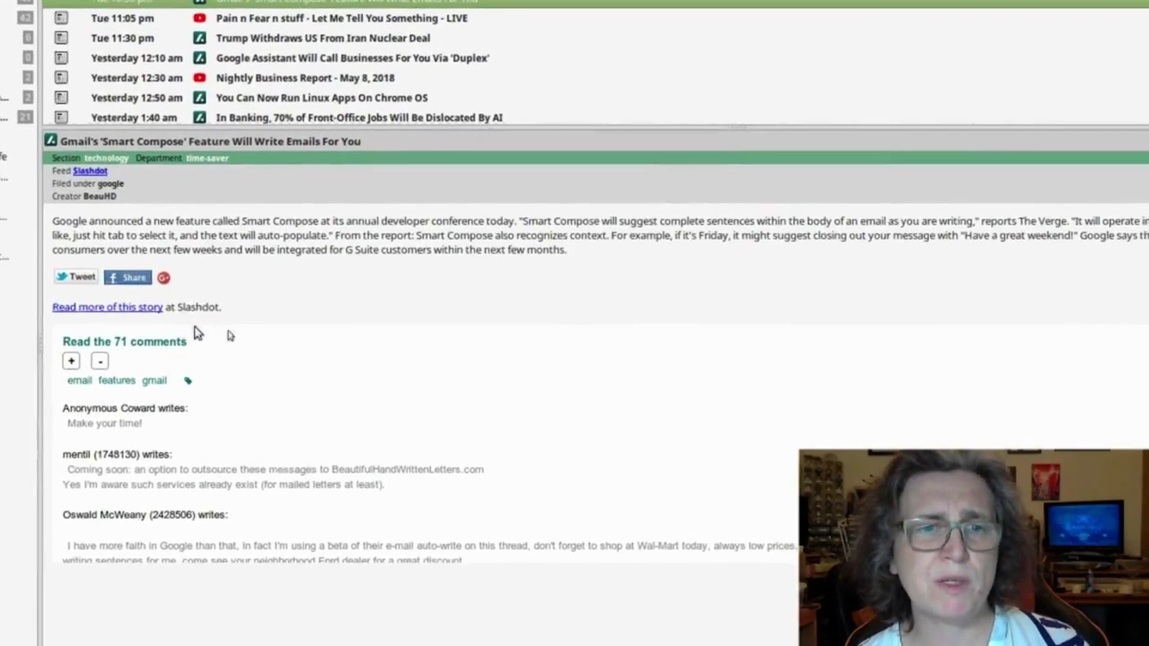
pyautogui.scroll(-5, 214, 335)
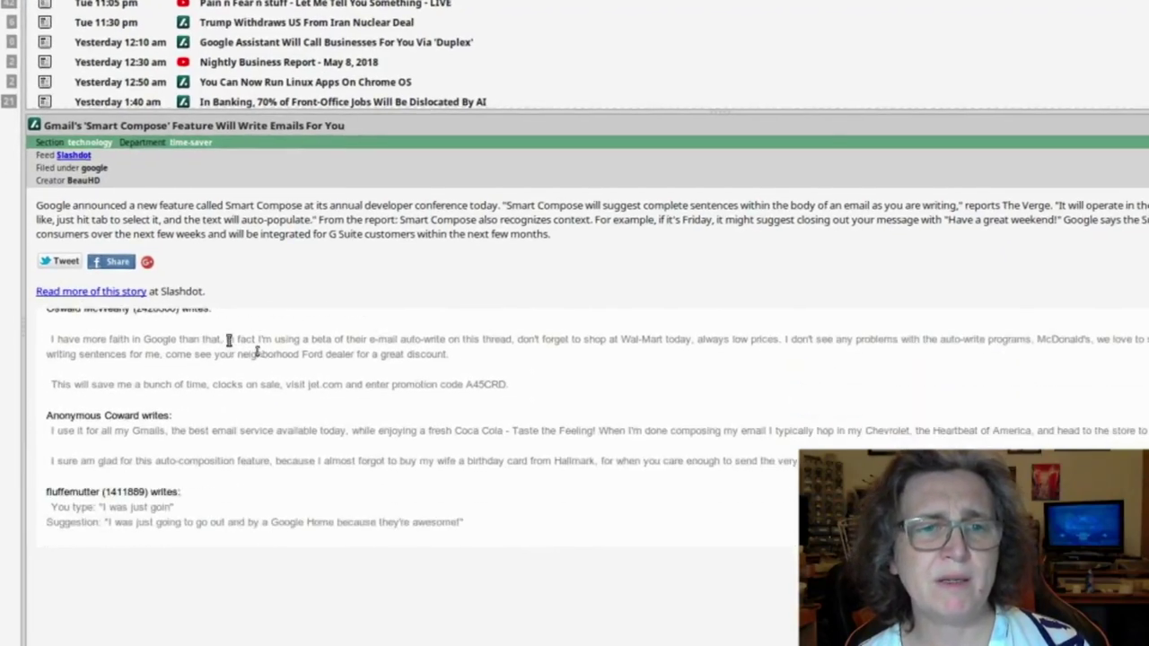
pyautogui.scroll(5, 254, 355)
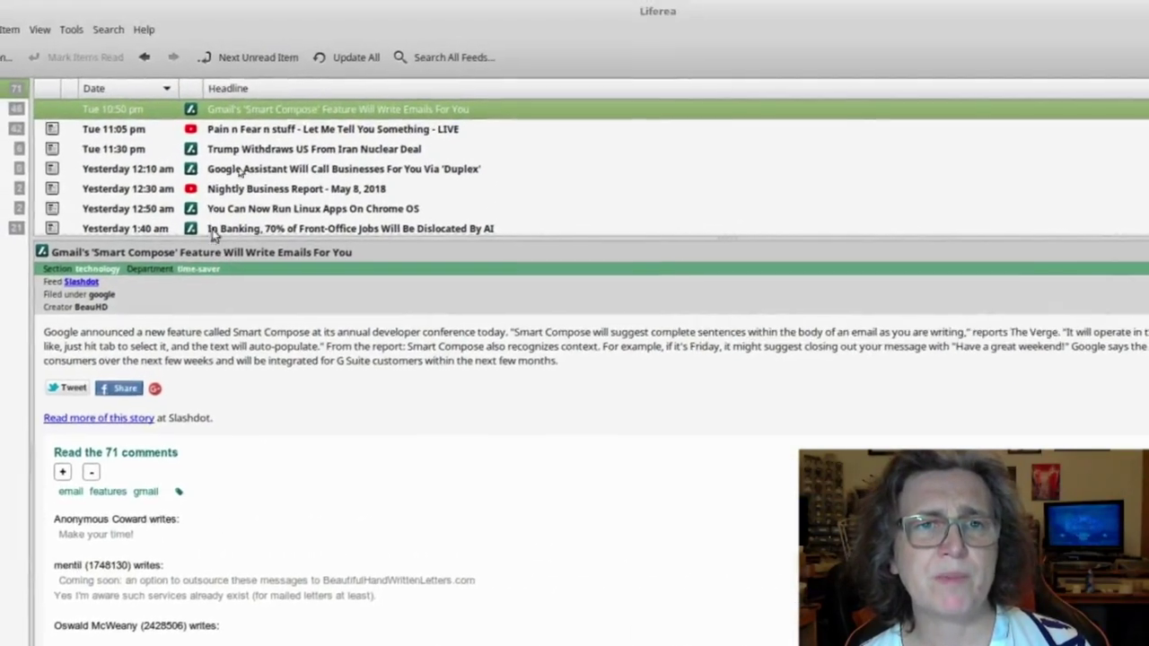
pyautogui.click(208, 79)
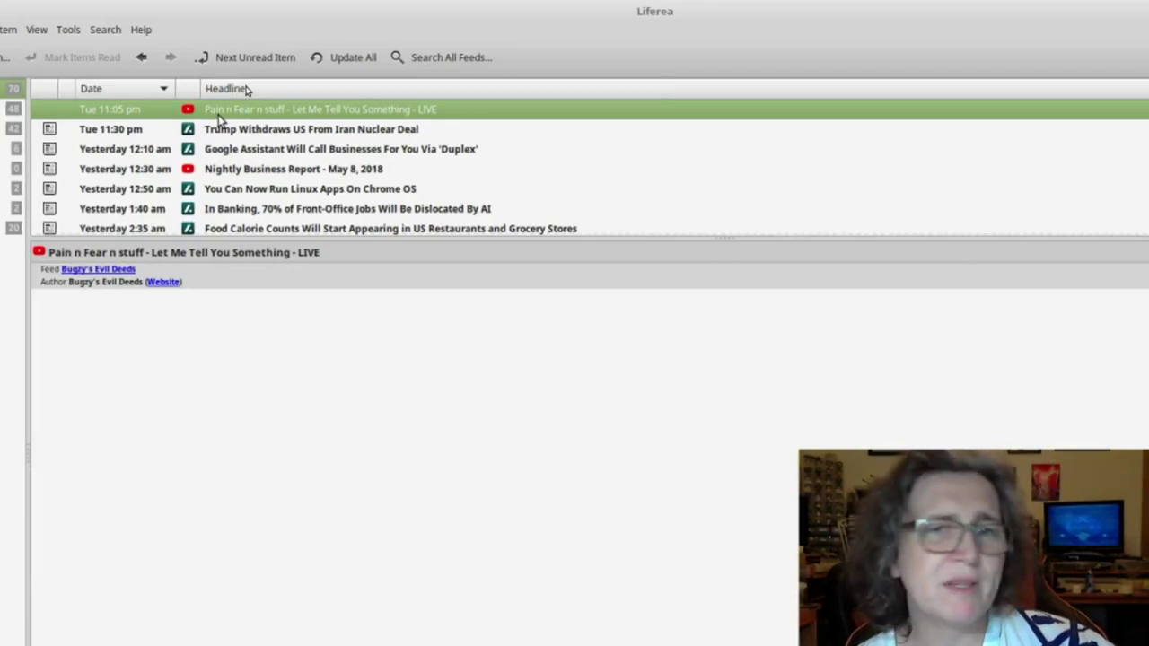
pyautogui.click(218, 132)
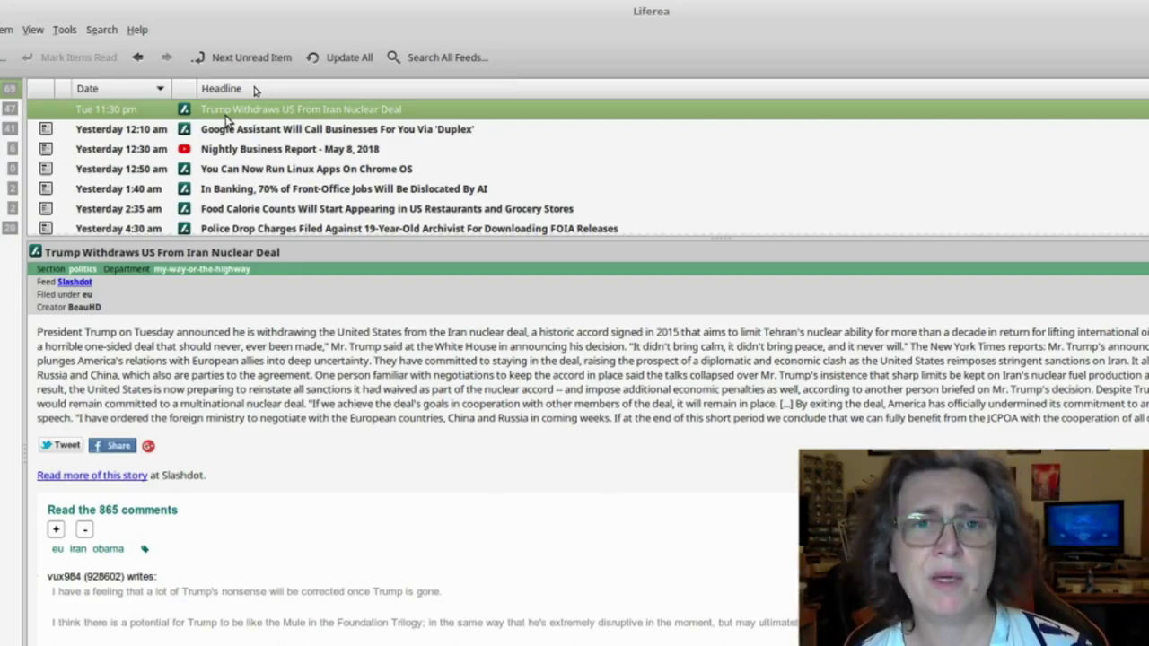
pyautogui.scroll(-1, 231, 124)
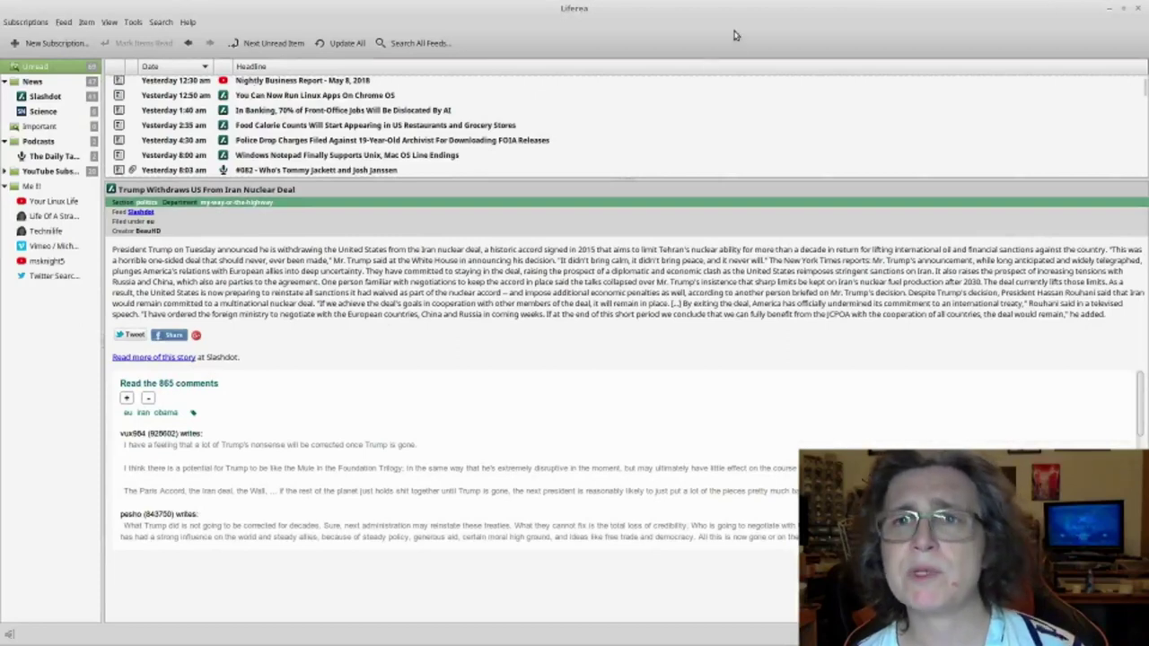
# Minimise the feed reader and look over the "Twin Shadow | Saturdays" Vimeo page and its description in Firefox
pyautogui.click(1110, 10)
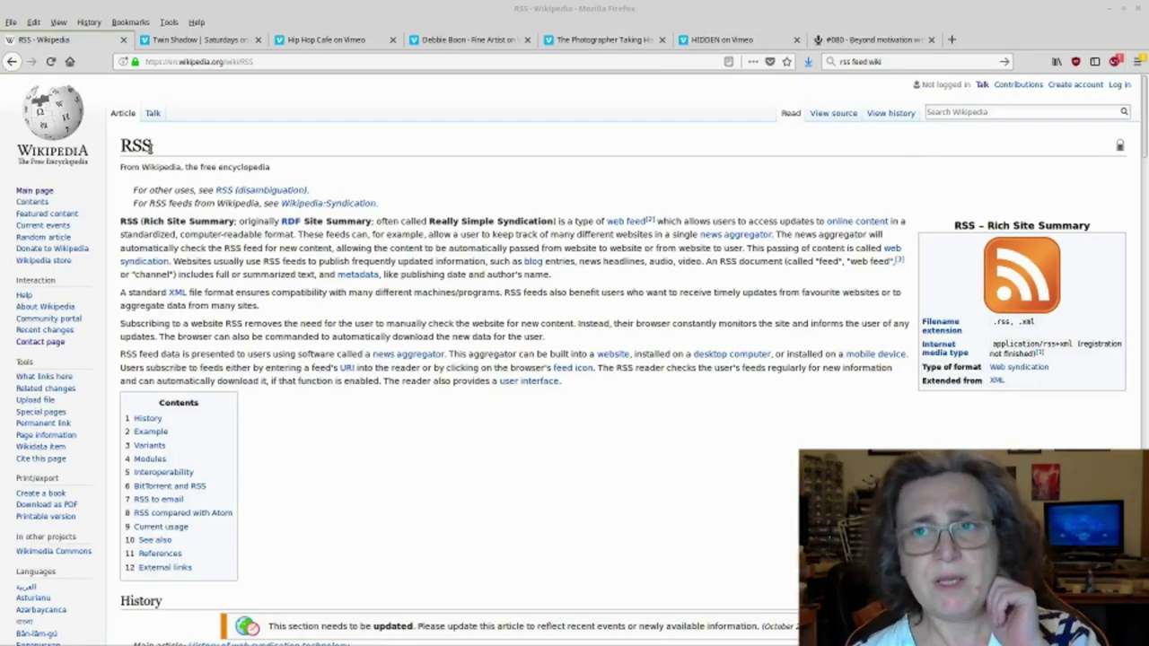
pyautogui.click(206, 48)
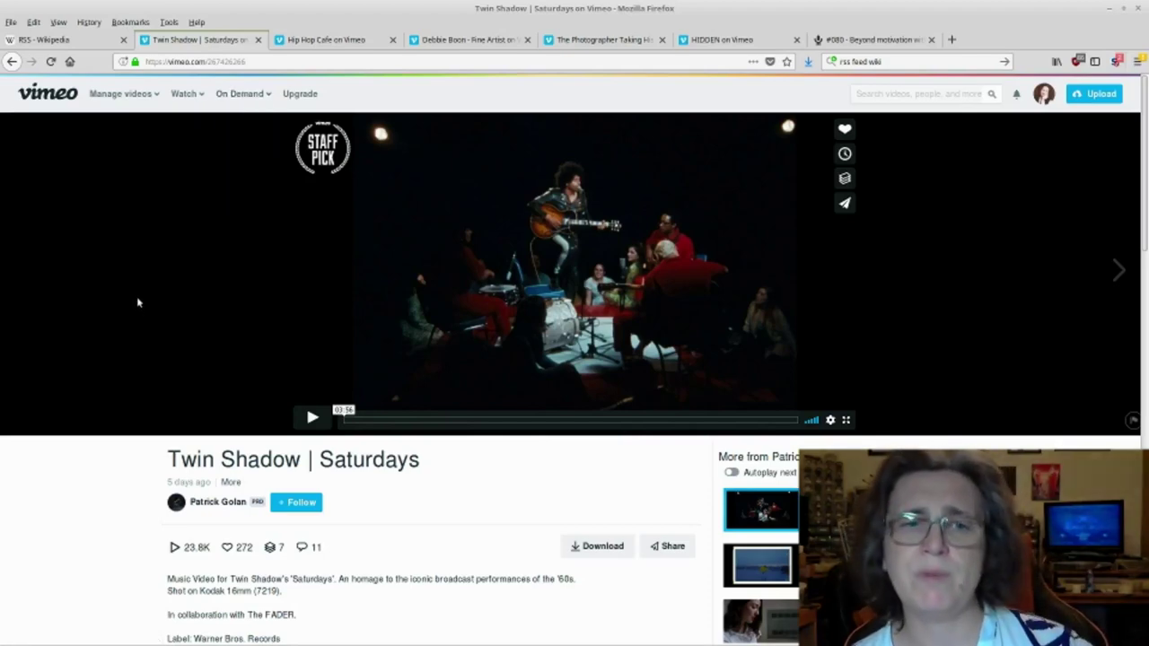
pyautogui.scroll(-3, 137, 301)
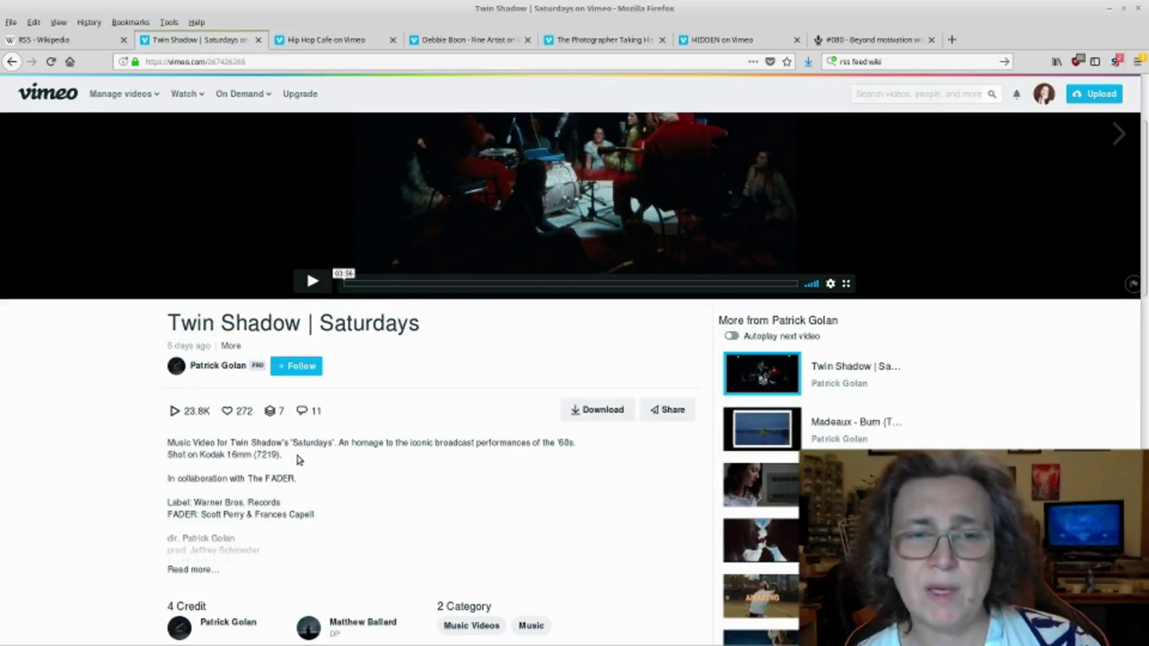
pyautogui.scroll(1, 327, 463)
pyautogui.scroll(3, 326, 463)
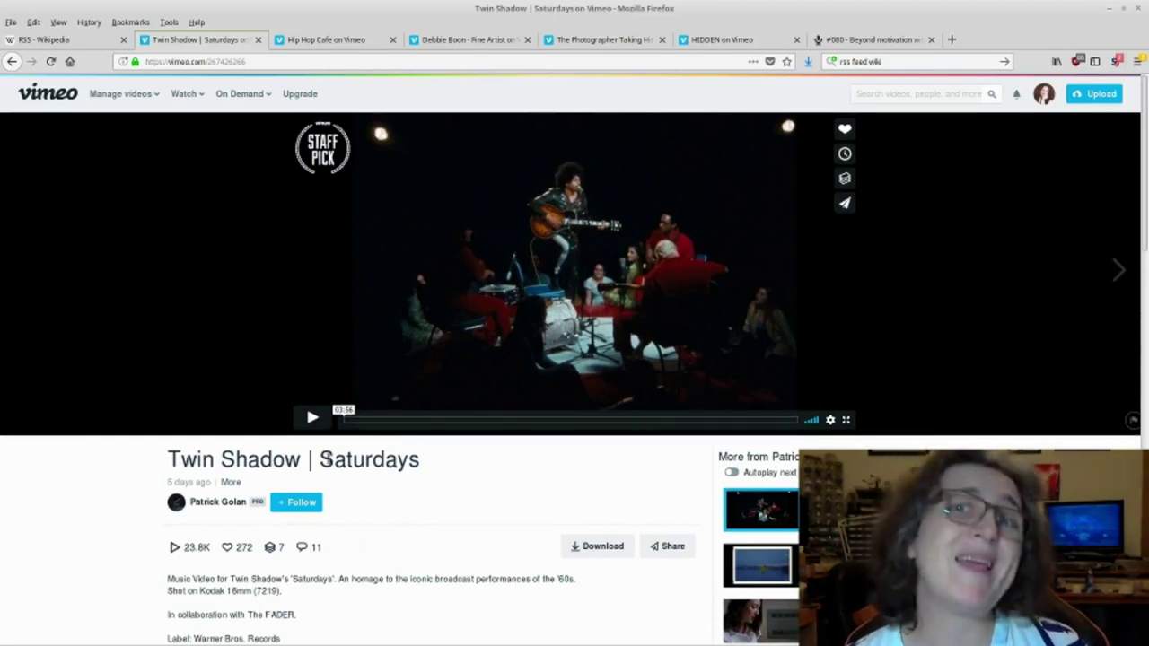
# View the "Hip Hop Cafe" Vimeo page and look through its description and credits
pyautogui.click(327, 45)
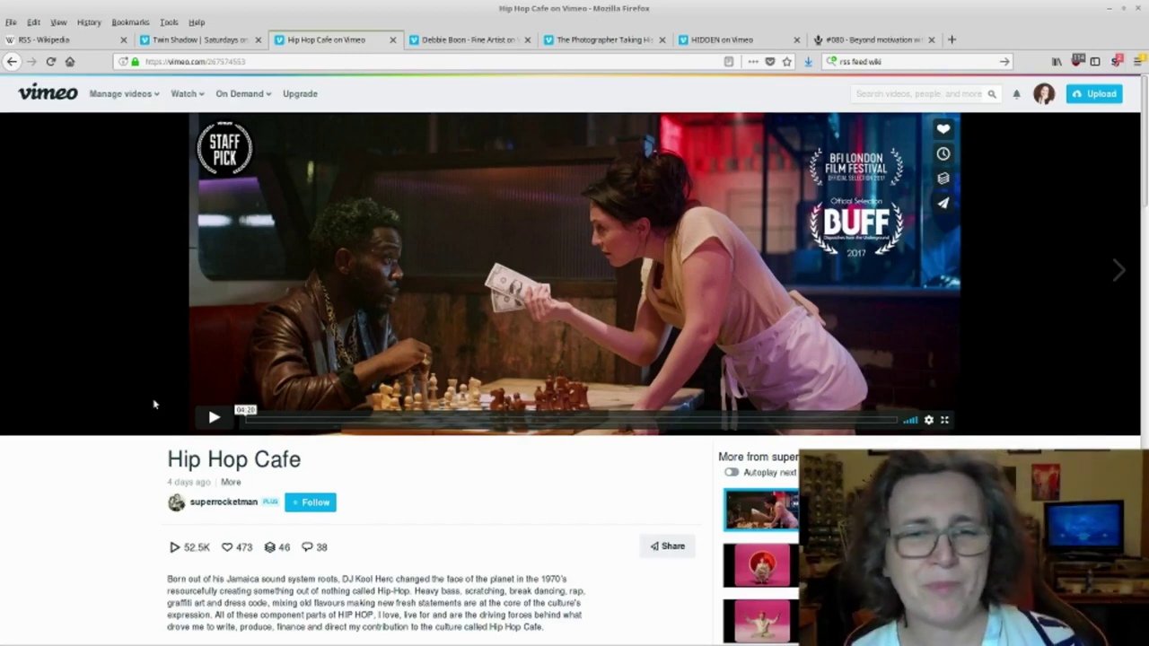
pyautogui.scroll(-3, 153, 404)
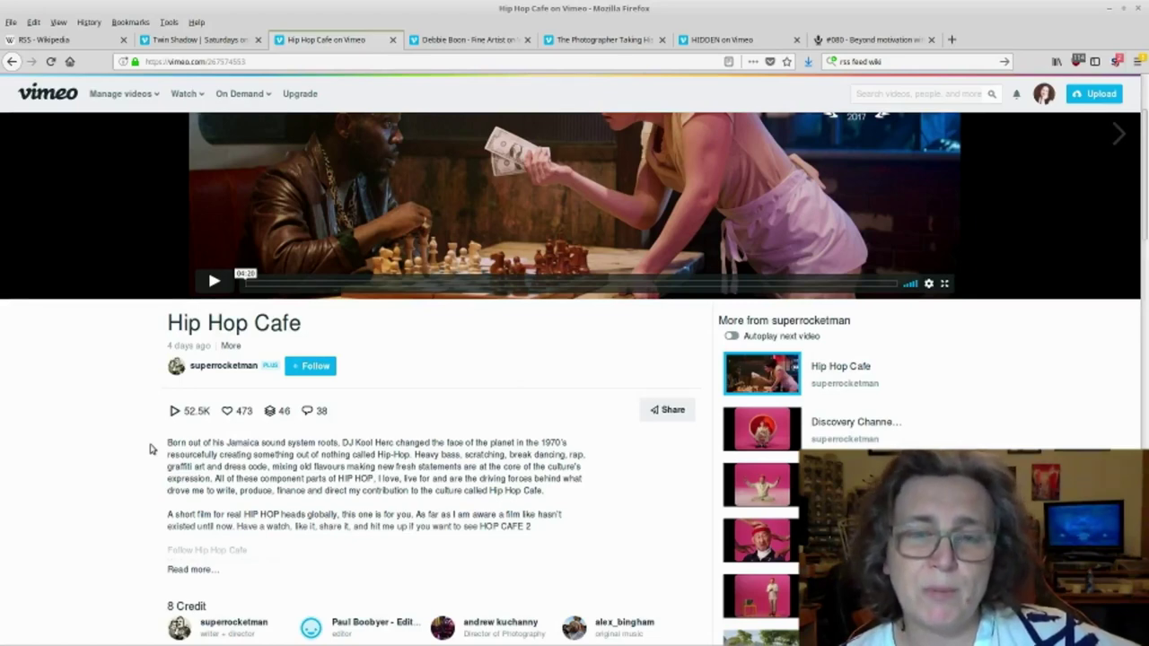
pyautogui.scroll(-2, 151, 449)
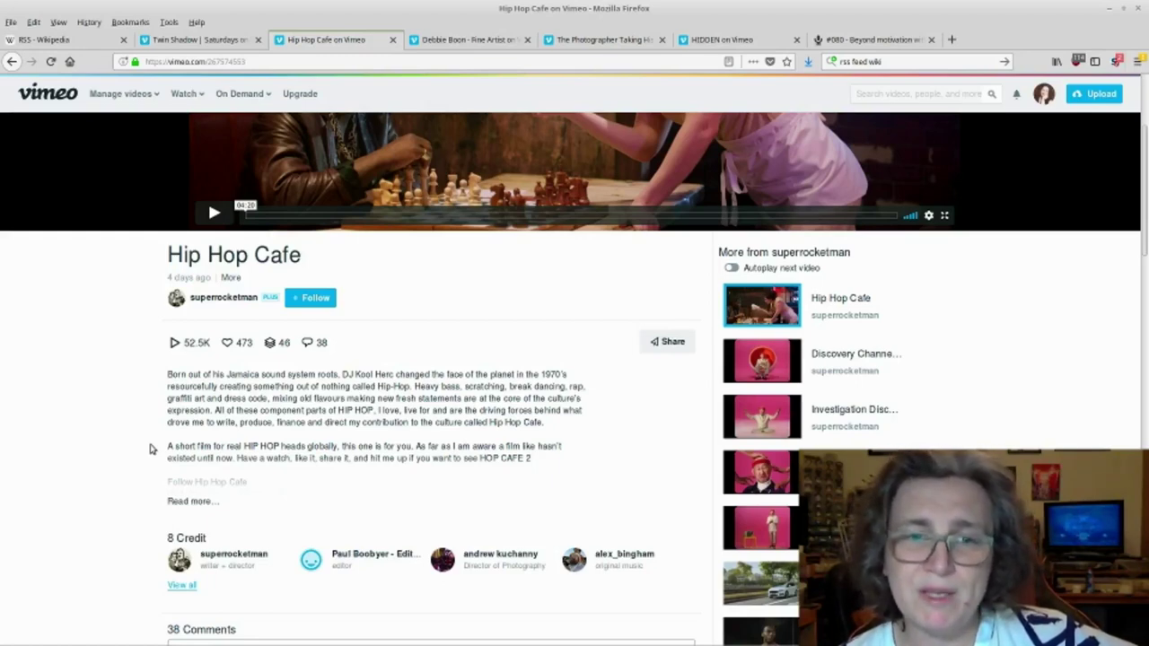
pyautogui.scroll(4, 151, 449)
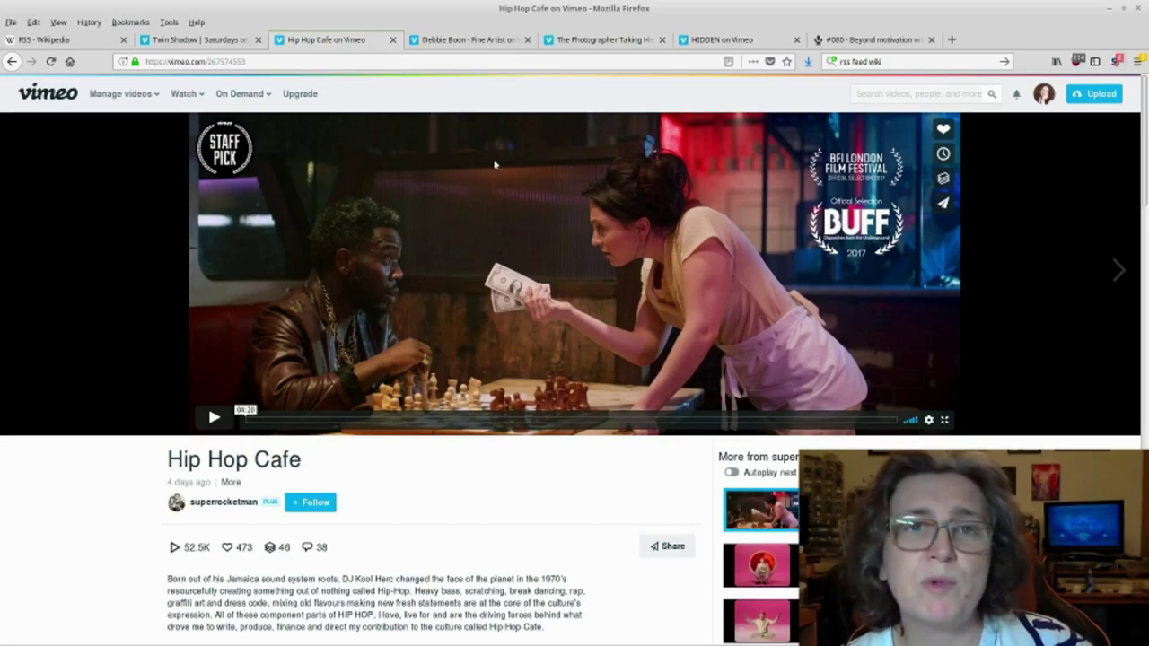
# View the Vimeo pages of the fine artist film, "The Photographer Taking His Own Shot" and "HIDDEN", including the description of "HIDDEN"
pyautogui.click(467, 40)
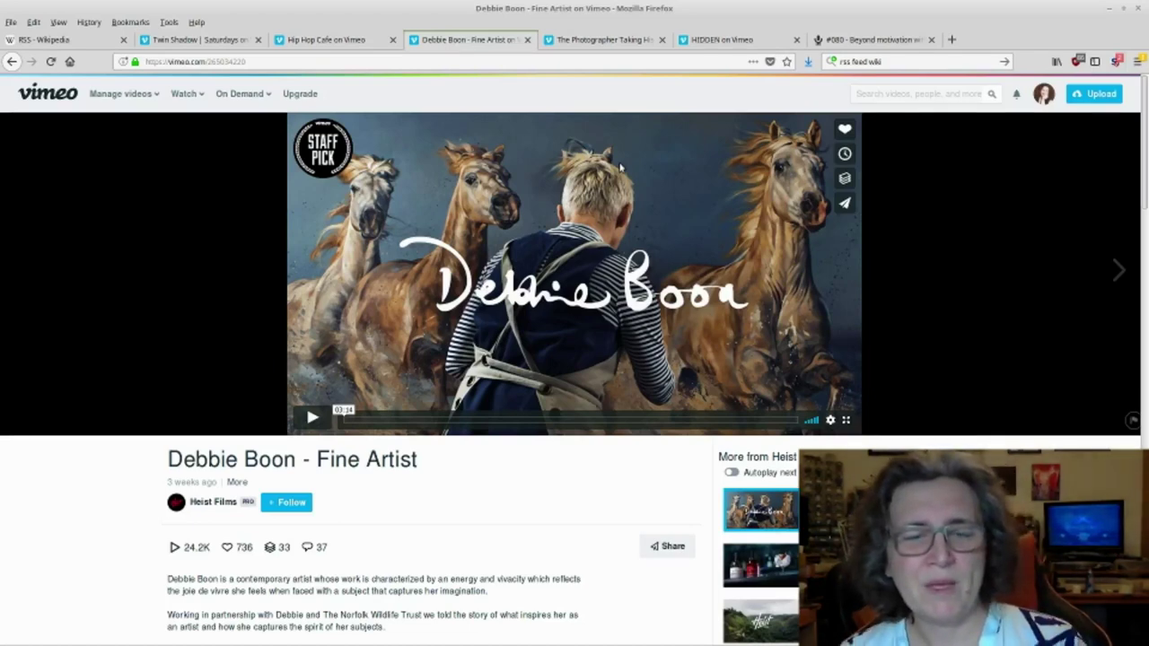
pyautogui.click(619, 39)
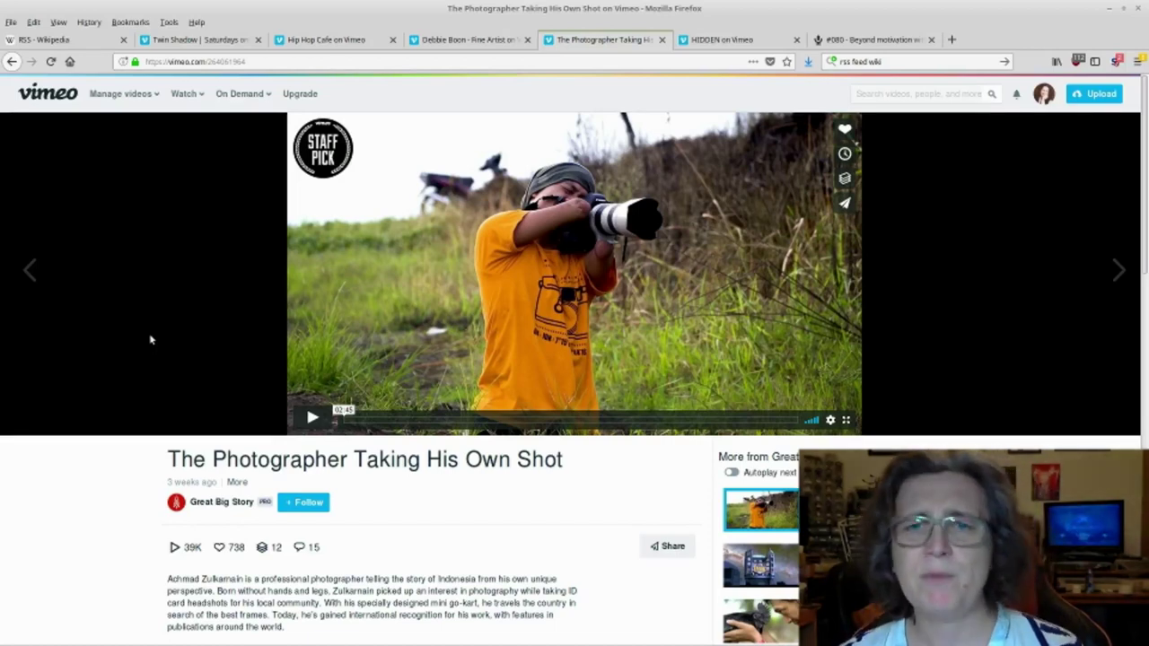
pyautogui.click(705, 45)
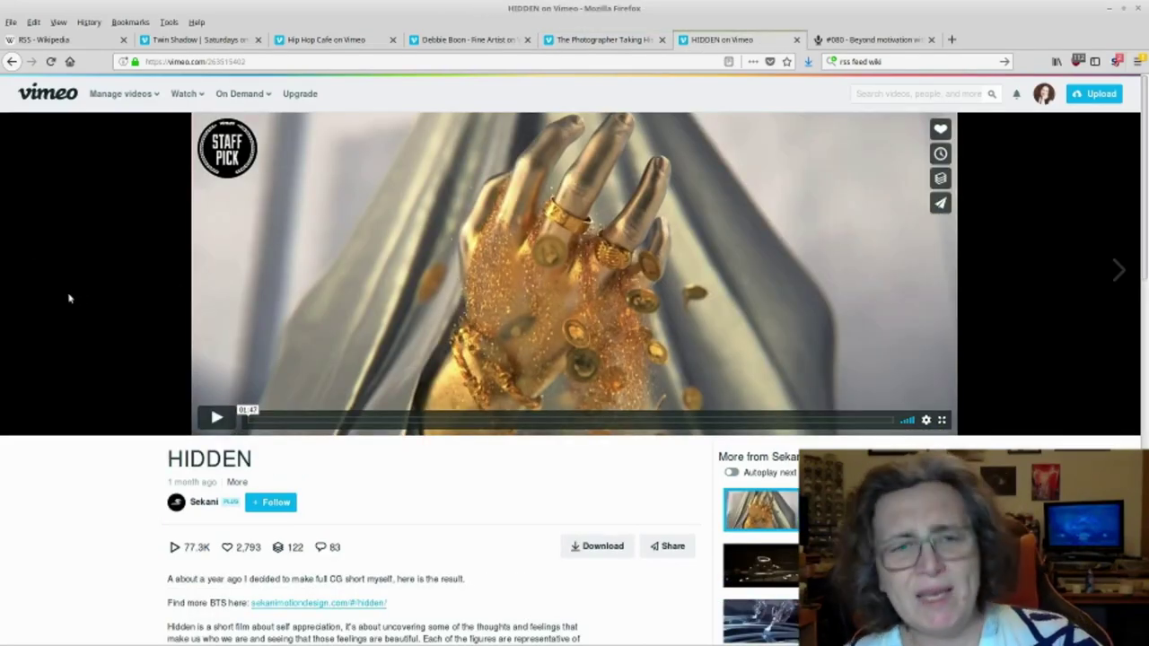
pyautogui.scroll(-2, 76, 299)
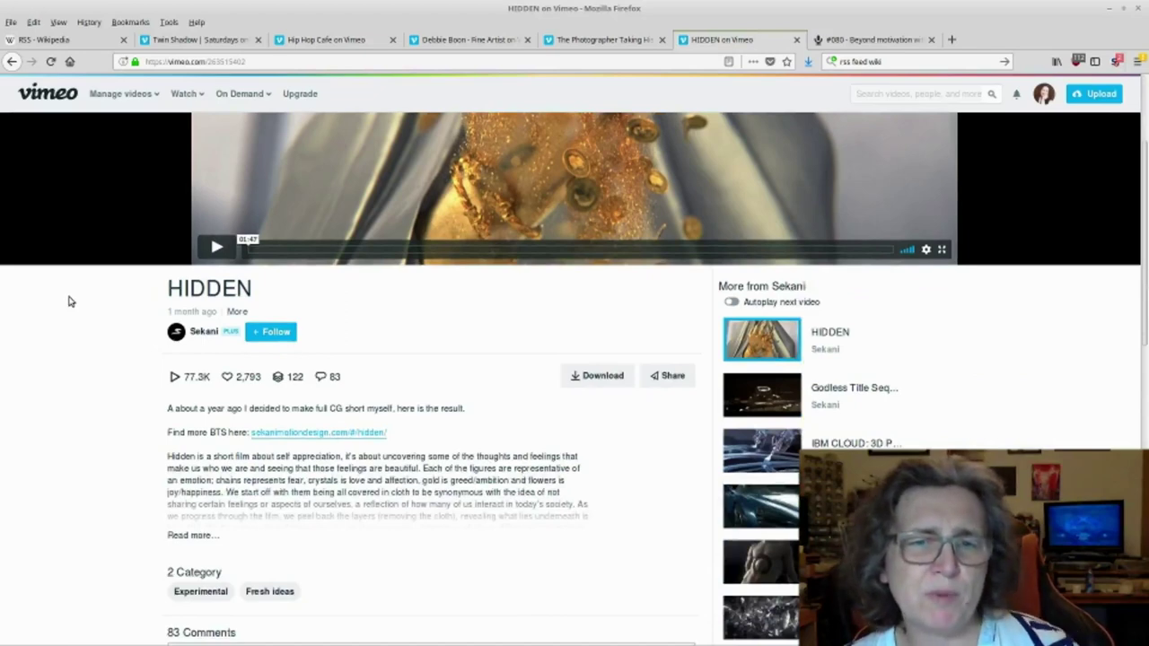
# Expand the full description of the "HIDDEN" Vimeo video and read through it
pyautogui.scroll(-1, 70, 301)
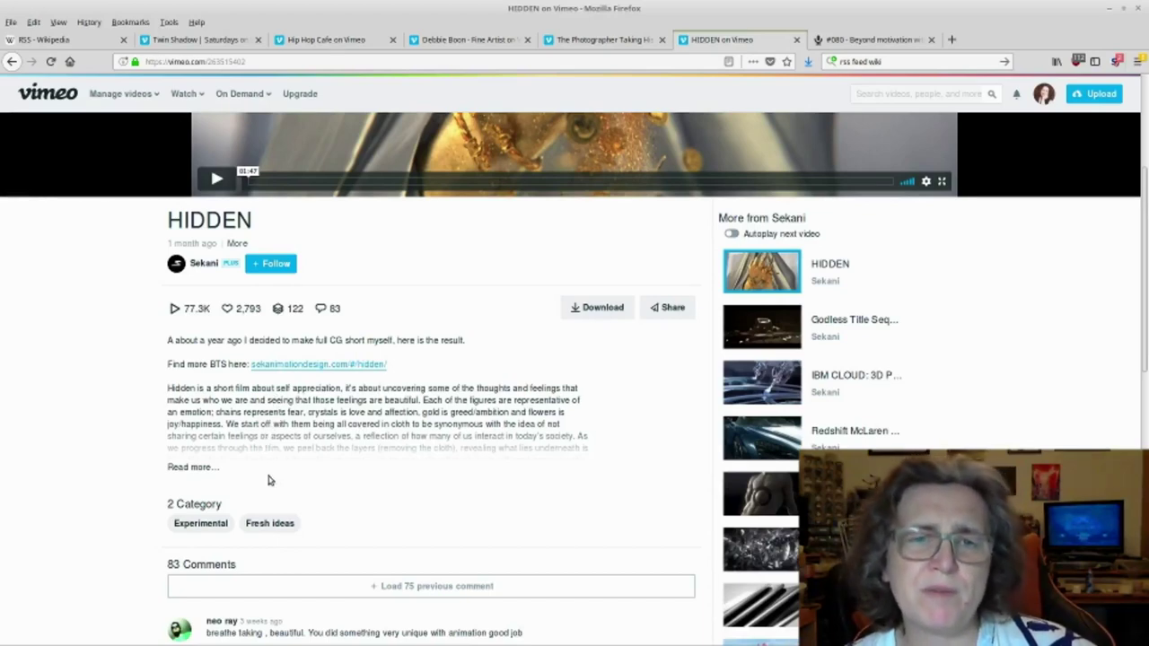
pyautogui.click(200, 467)
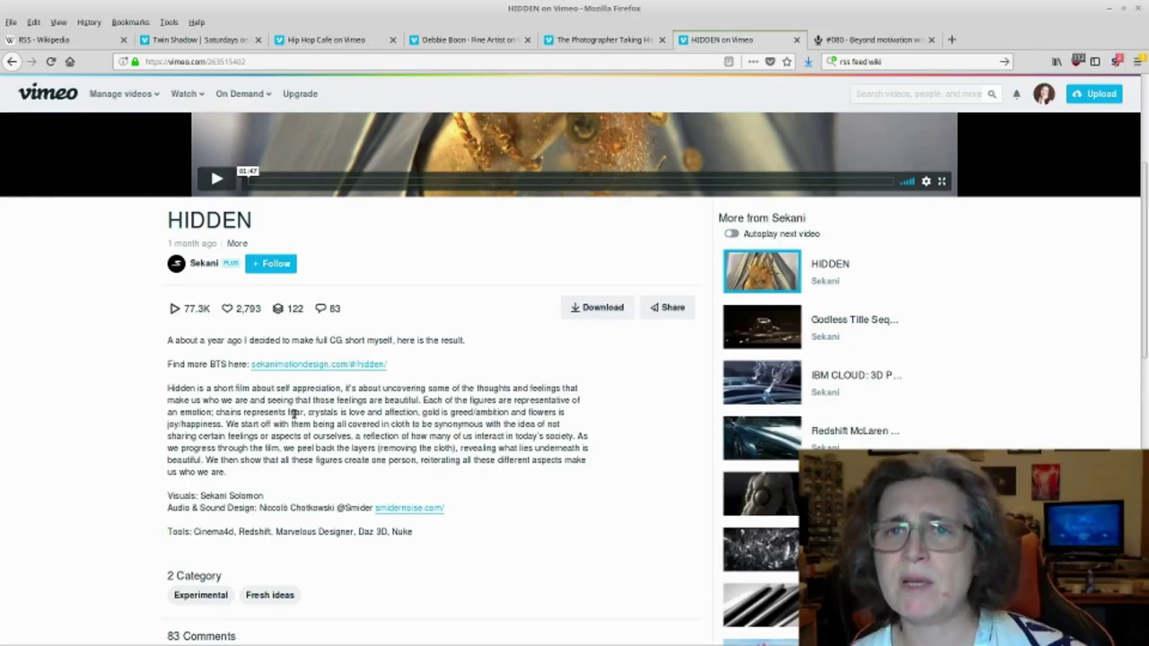
pyautogui.scroll(5, 294, 413)
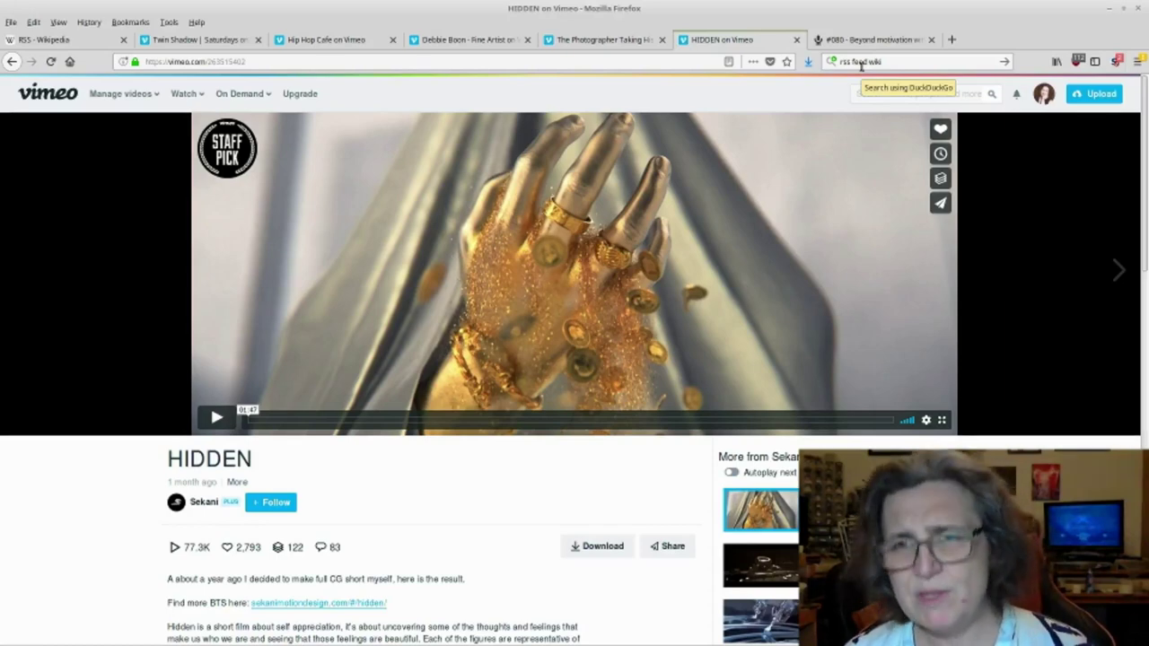
# View The Daily Talk Show page for episode #080 on going beyond motivation and look through its show notes
pyautogui.click(860, 41)
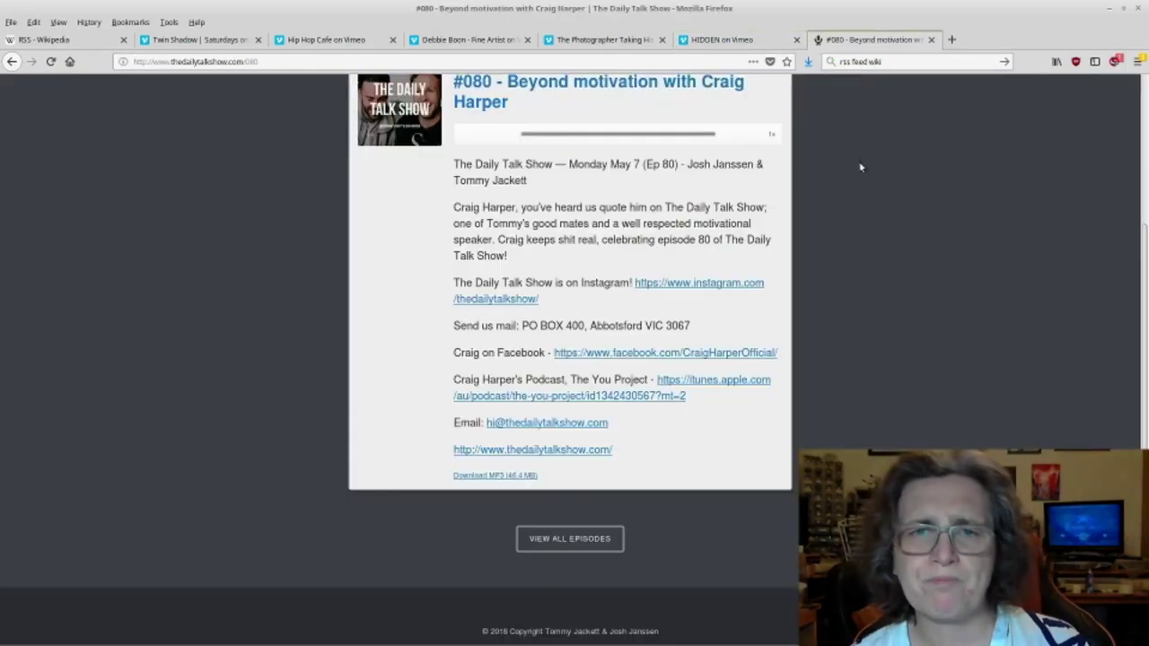
pyautogui.scroll(3, 903, 188)
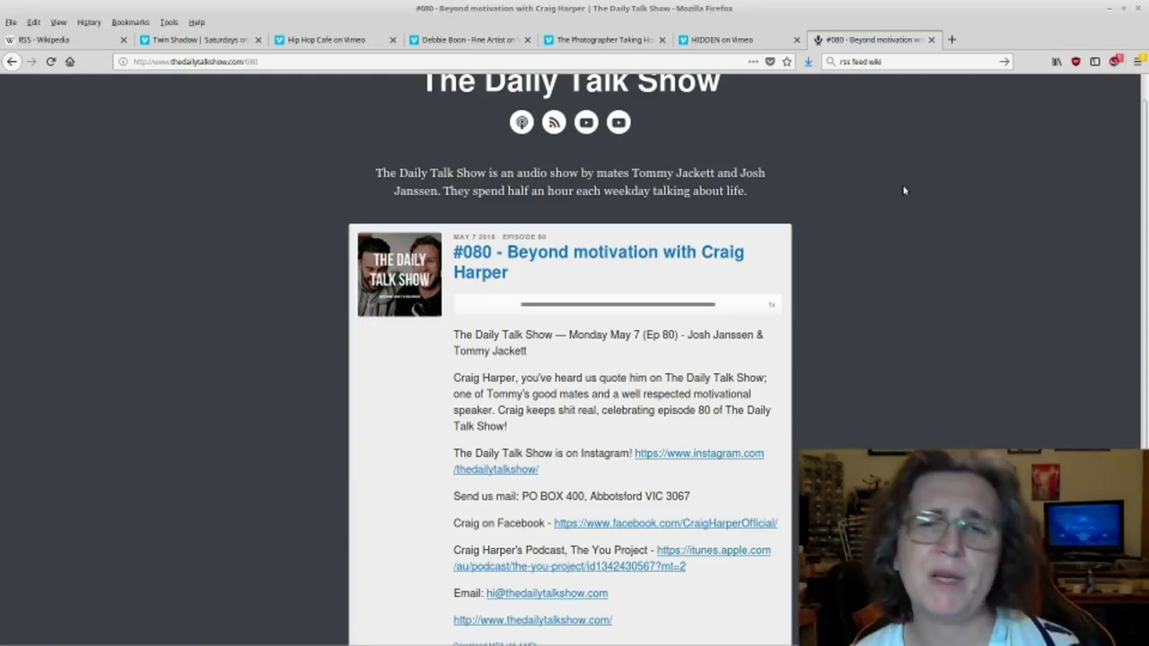
pyautogui.scroll(-2, 908, 189)
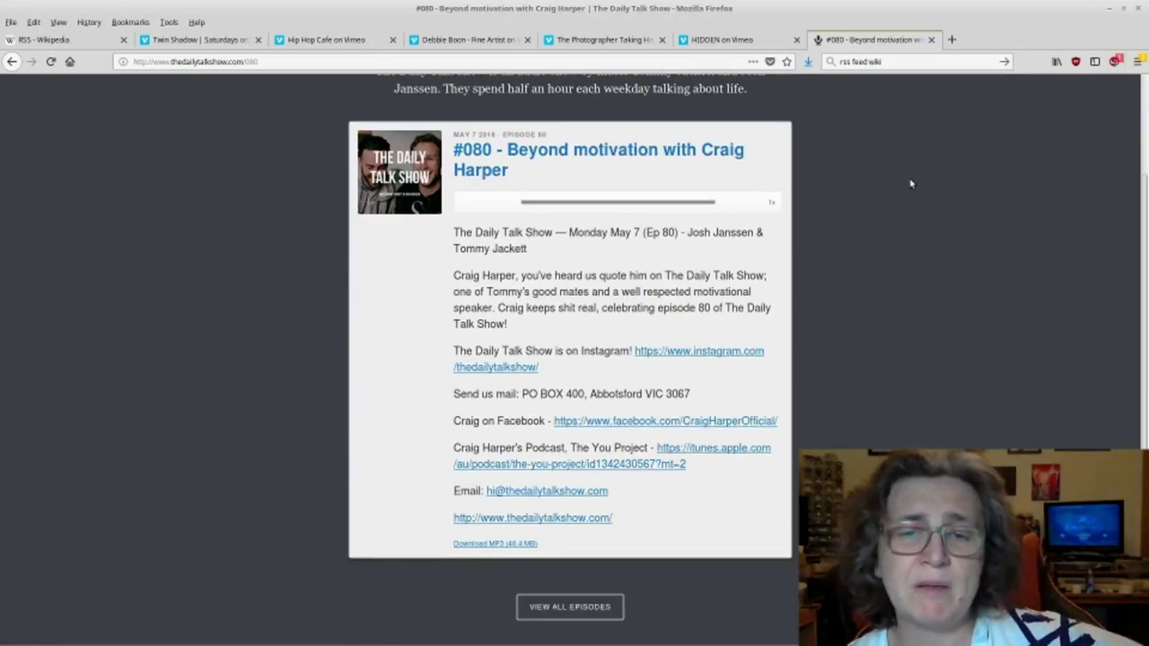
pyautogui.scroll(3, 912, 185)
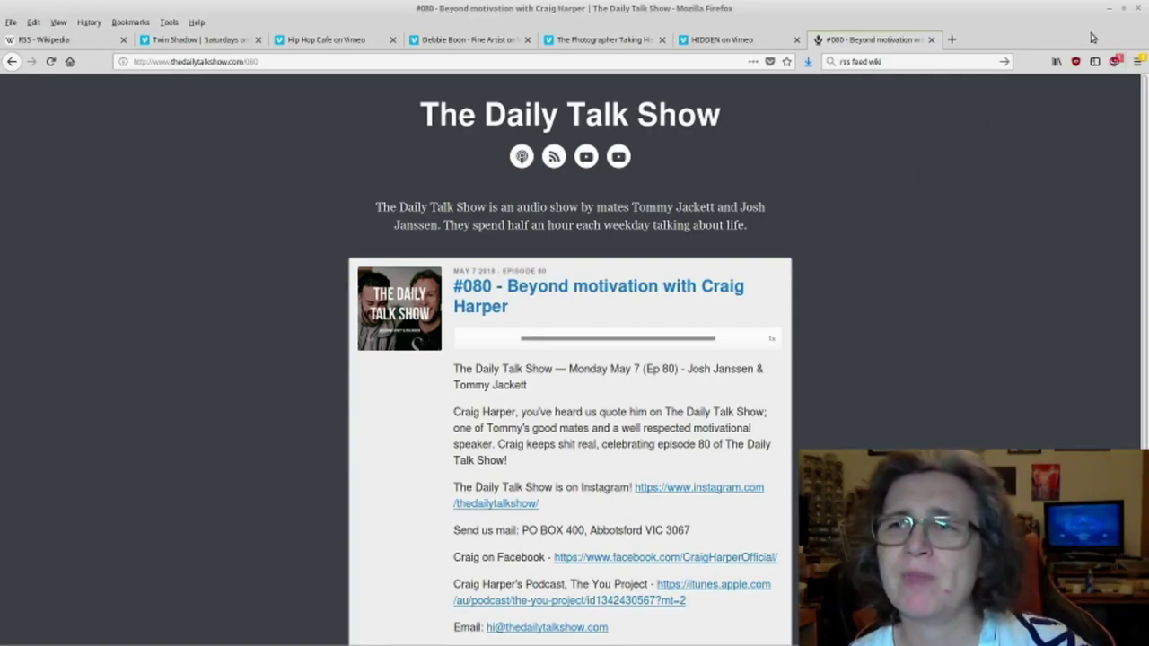
# Minimise Firefox and look through the Vimeo profile's video list in Chromium, down to "Might be on a podcast"
pyautogui.click(1107, 11)
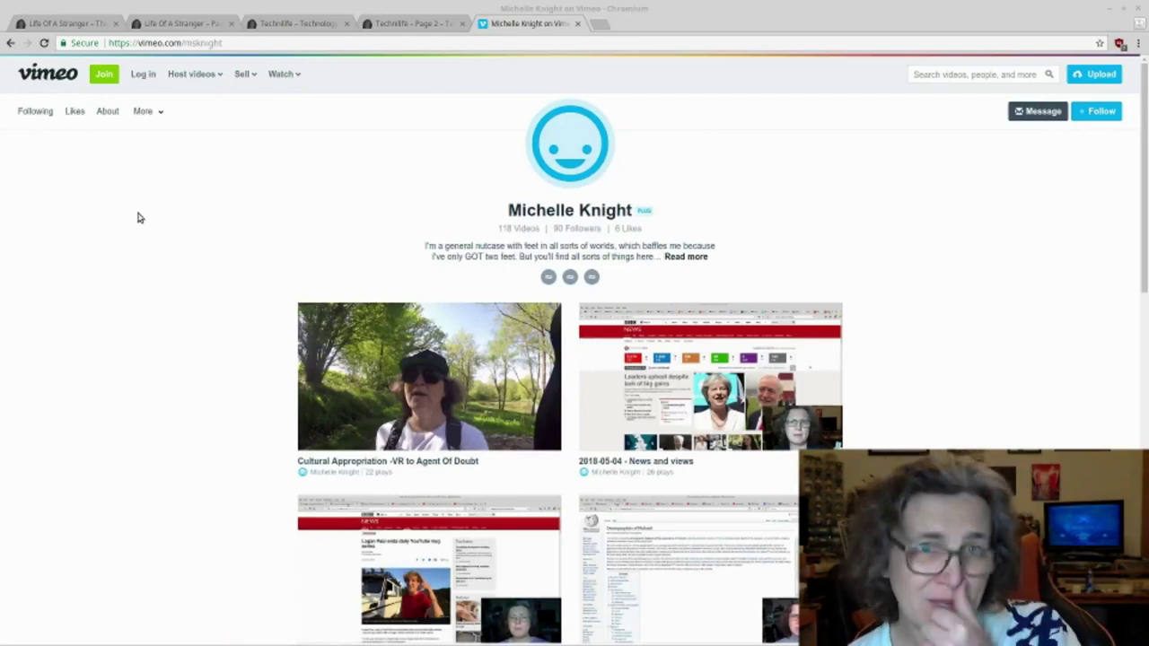
pyautogui.scroll(-3, 140, 216)
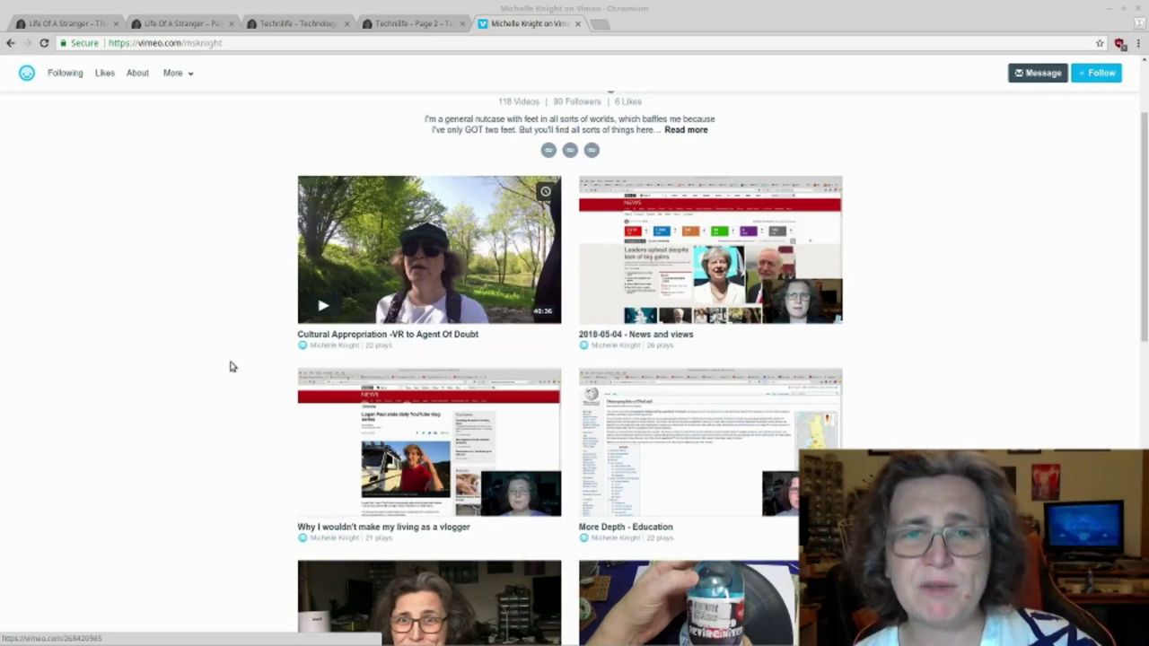
pyautogui.scroll(-1, 225, 371)
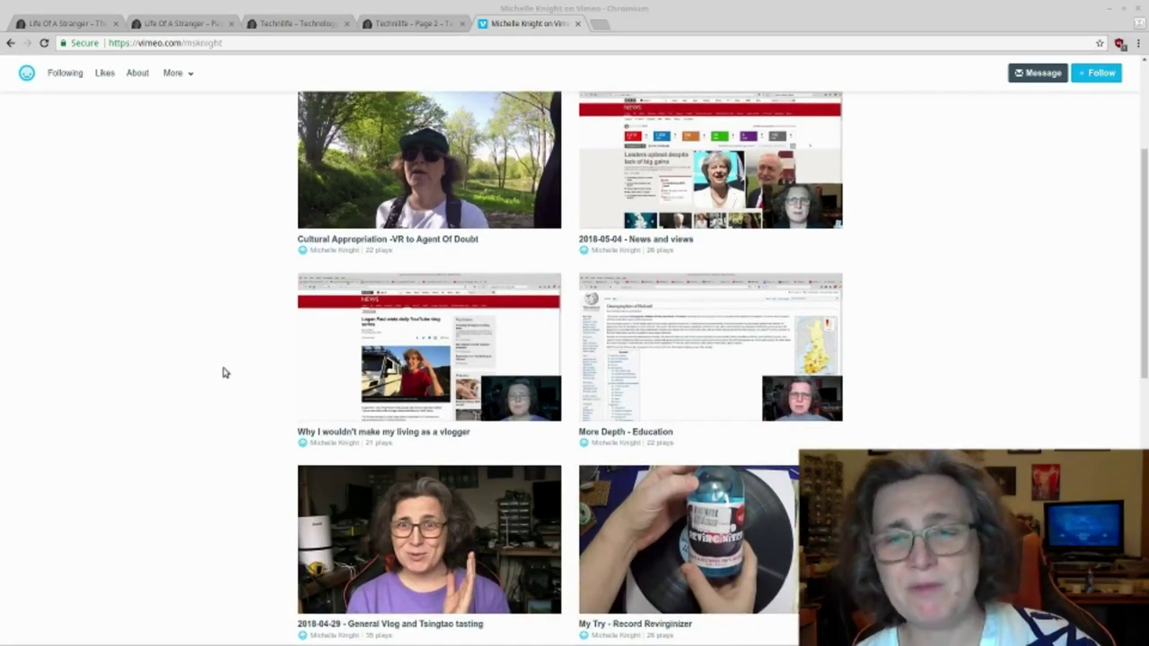
pyautogui.scroll(-1, 224, 371)
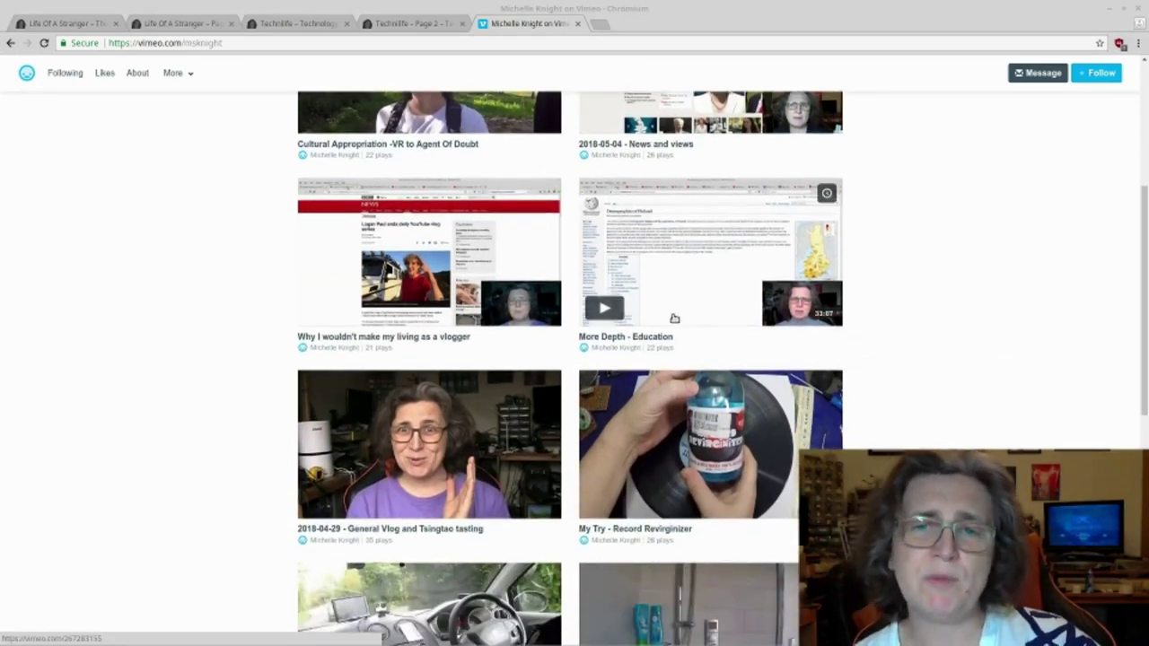
pyautogui.scroll(1, 687, 290)
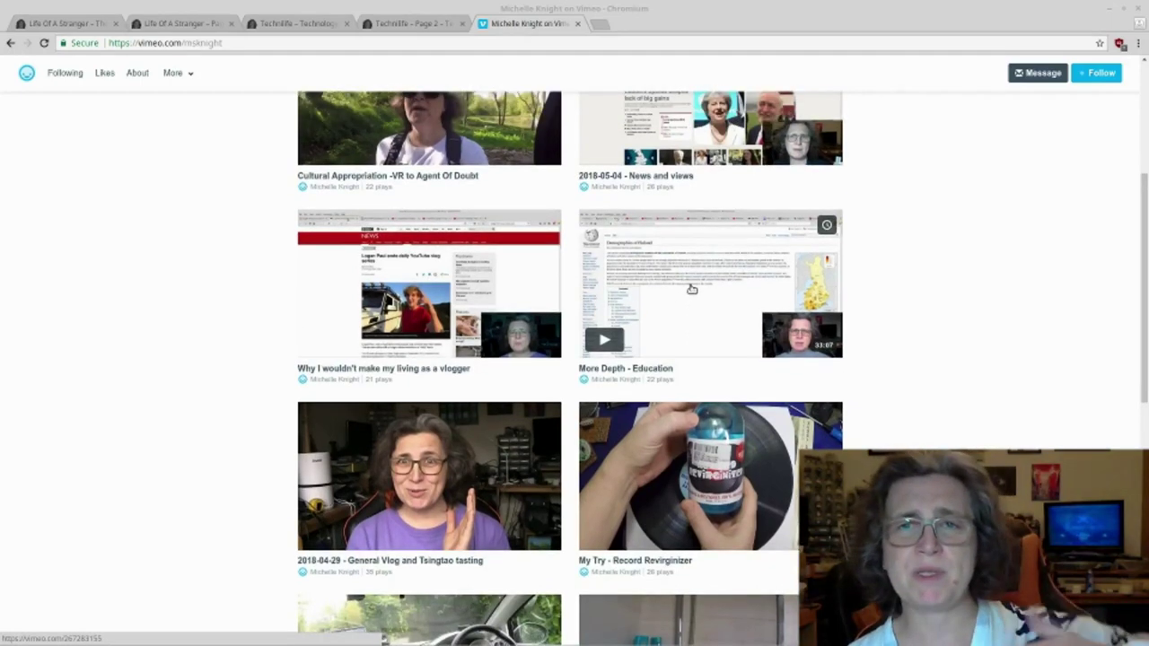
pyautogui.scroll(1, 691, 288)
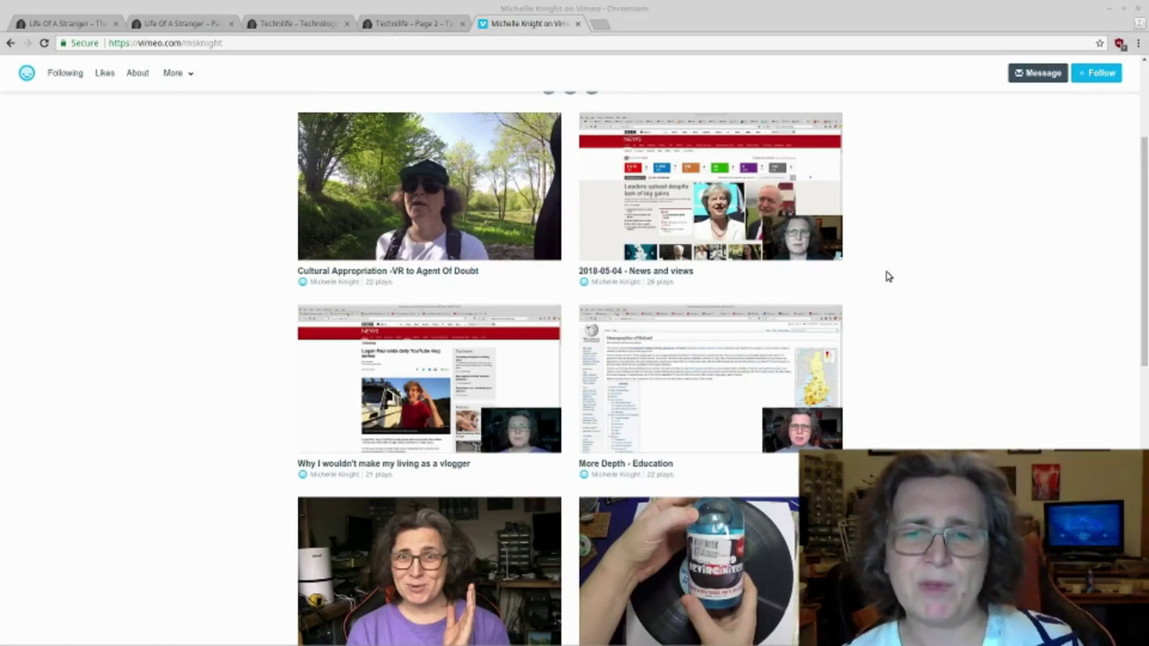
pyautogui.scroll(-3, 887, 277)
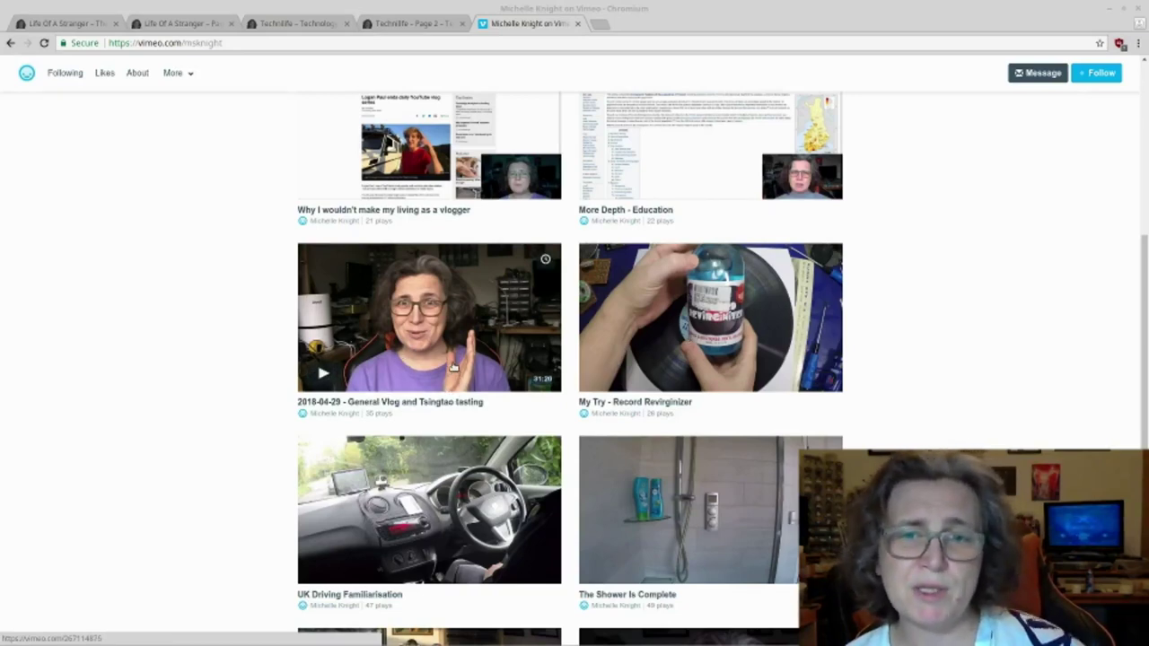
pyautogui.scroll(-4, 453, 367)
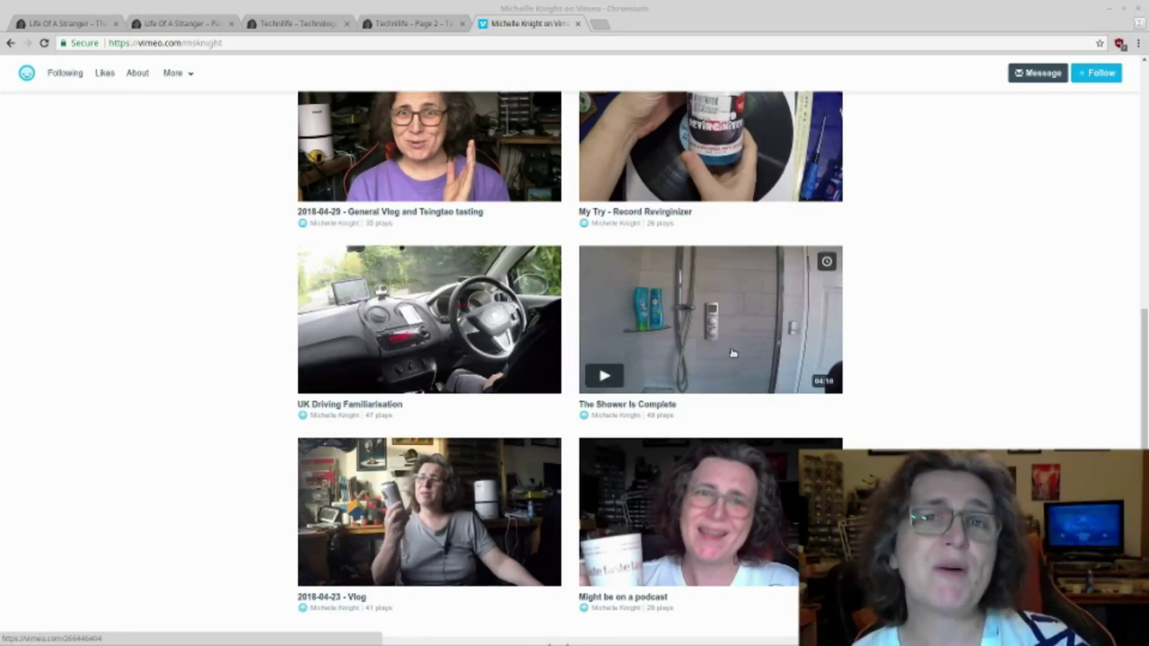
pyautogui.scroll(-3, 732, 352)
pyautogui.scroll(-2, 732, 353)
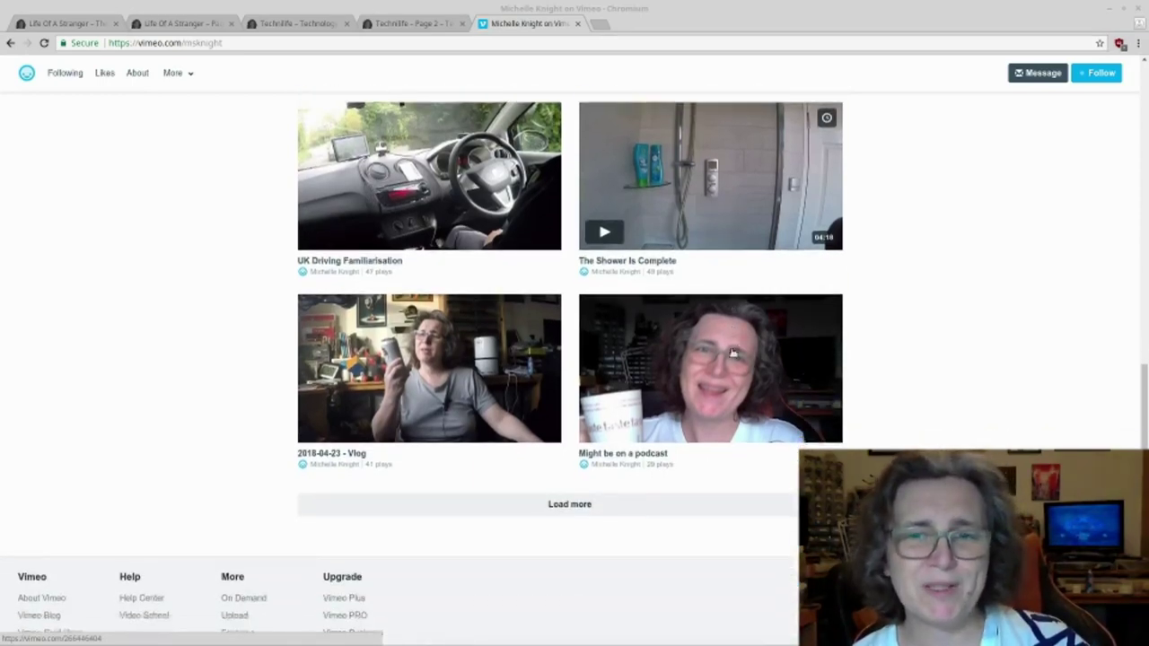
# Load more videos on the Vimeo profile and browse them through "Linux Command - Making PDF from images"
pyautogui.click(582, 425)
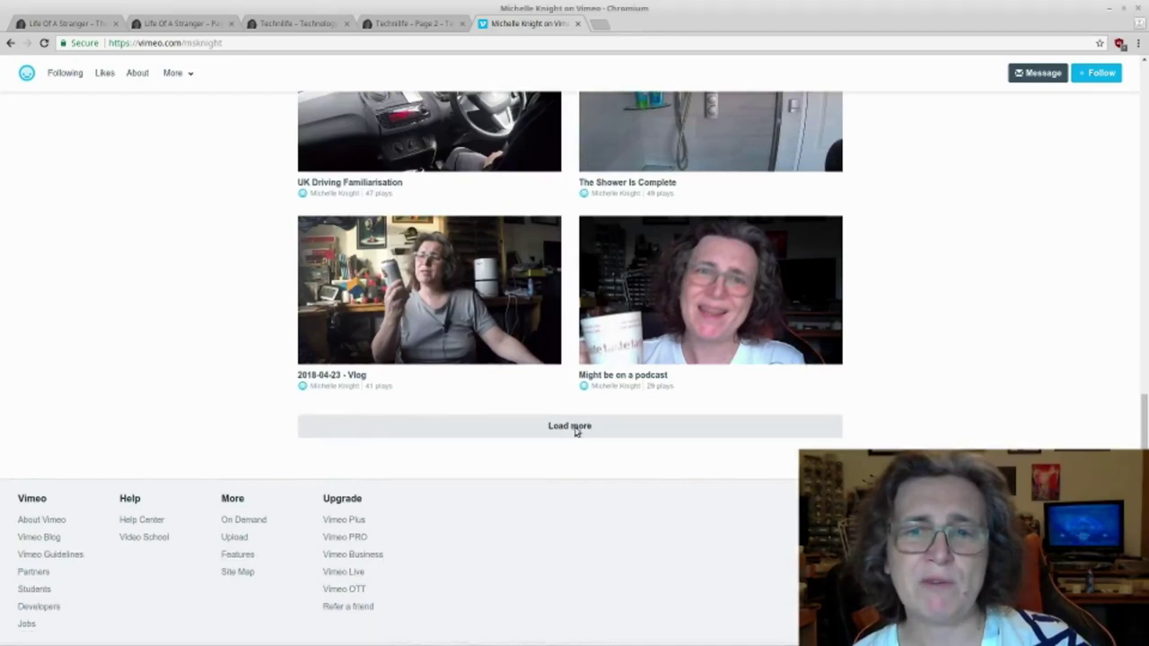
pyautogui.scroll(-5, 208, 519)
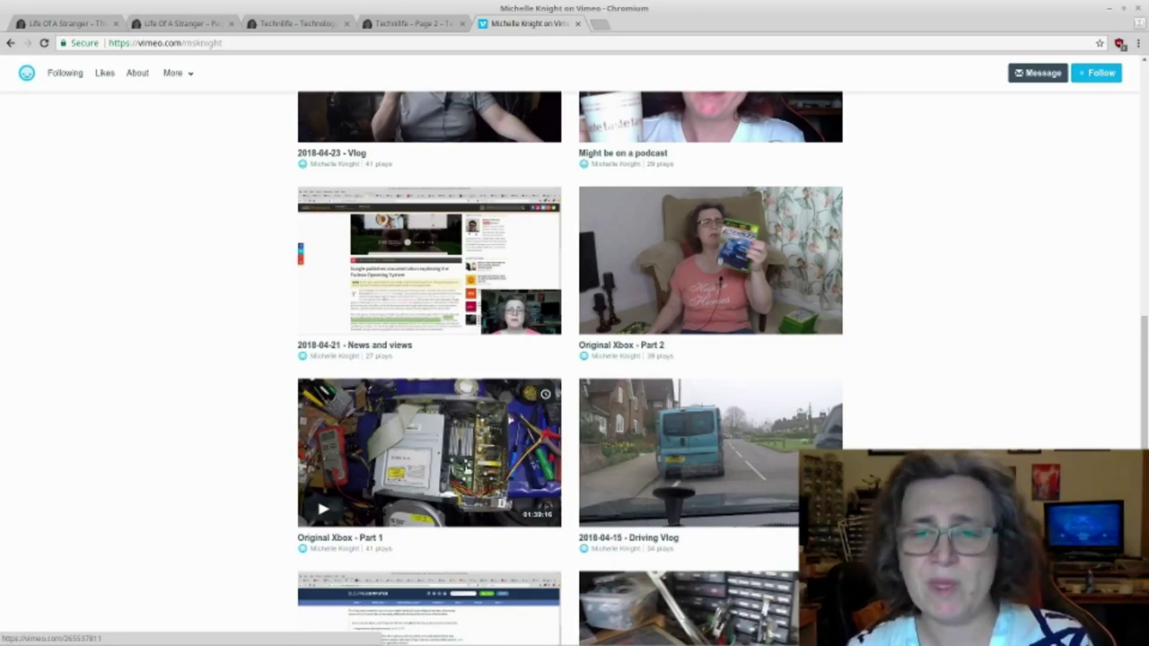
pyautogui.scroll(-4, 778, 343)
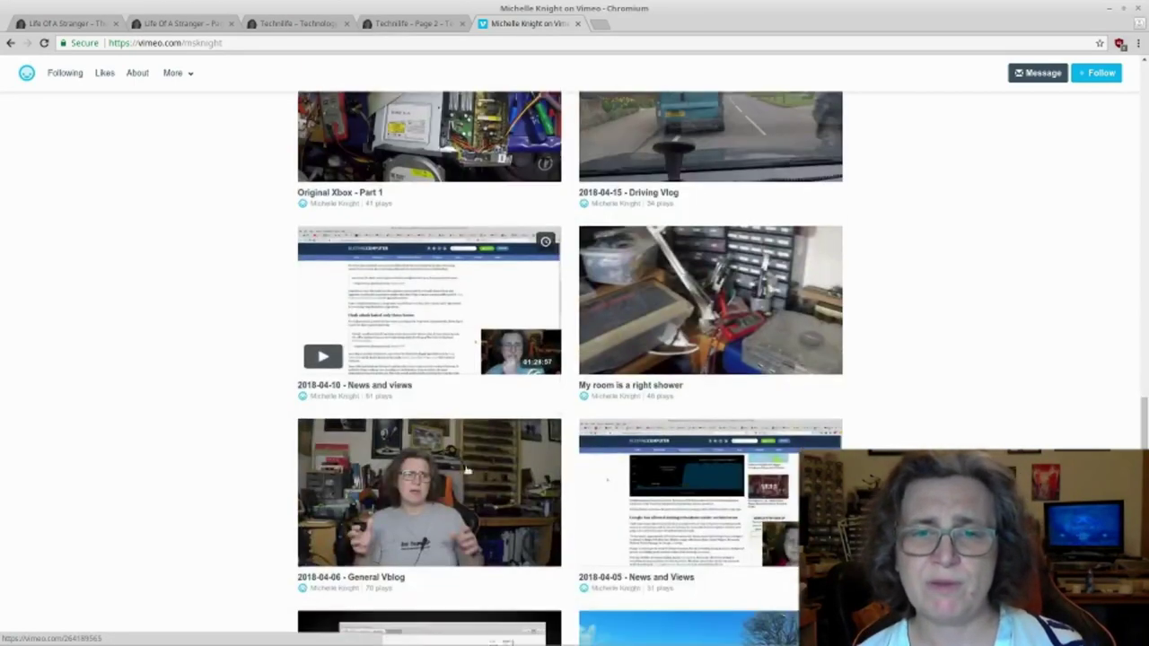
pyautogui.scroll(-3, 417, 507)
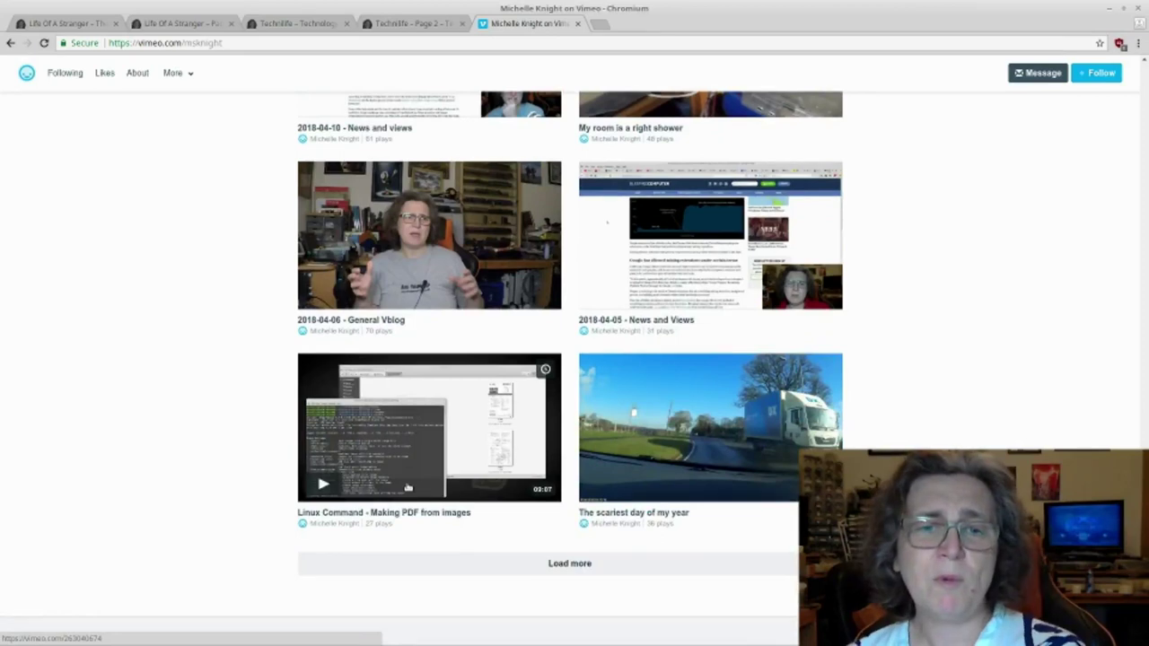
# Load a further batch of the profile's videos and browse them through "Installing Sailfish X on the Sony"
pyautogui.click(559, 564)
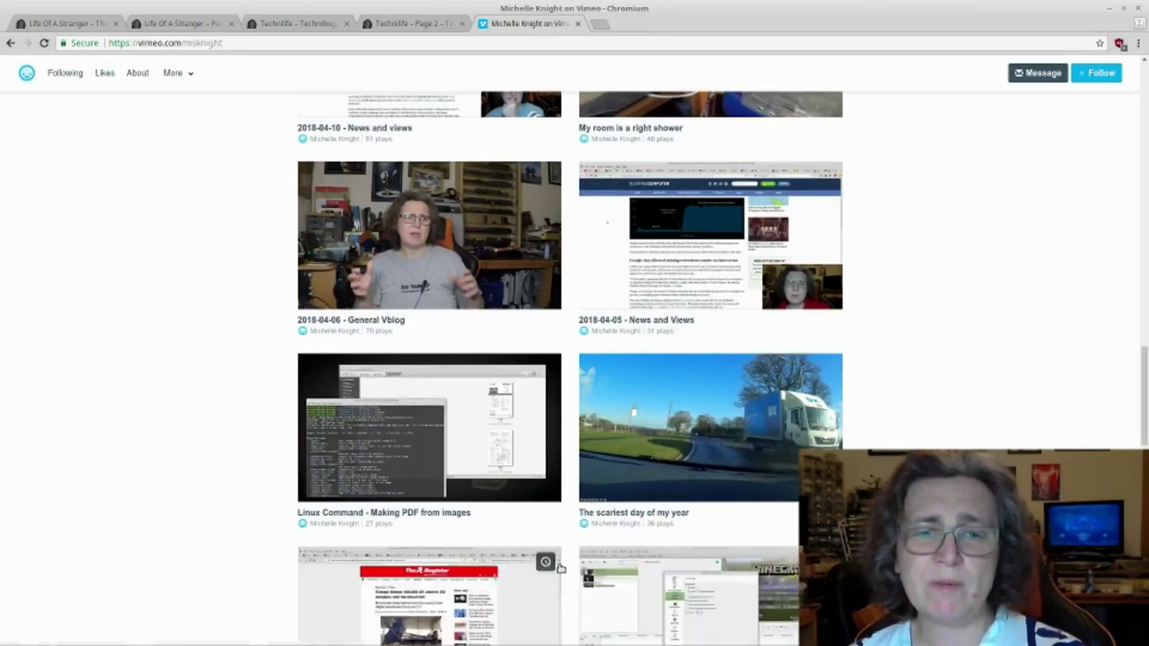
pyautogui.scroll(-3, 627, 543)
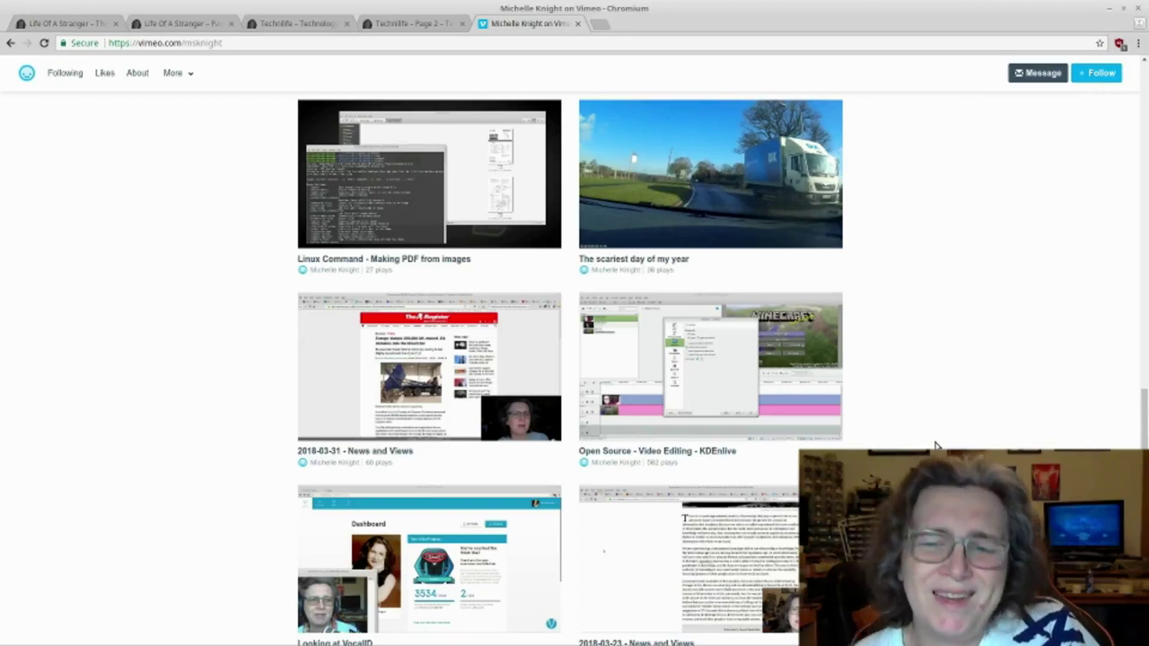
pyautogui.scroll(-3, 939, 440)
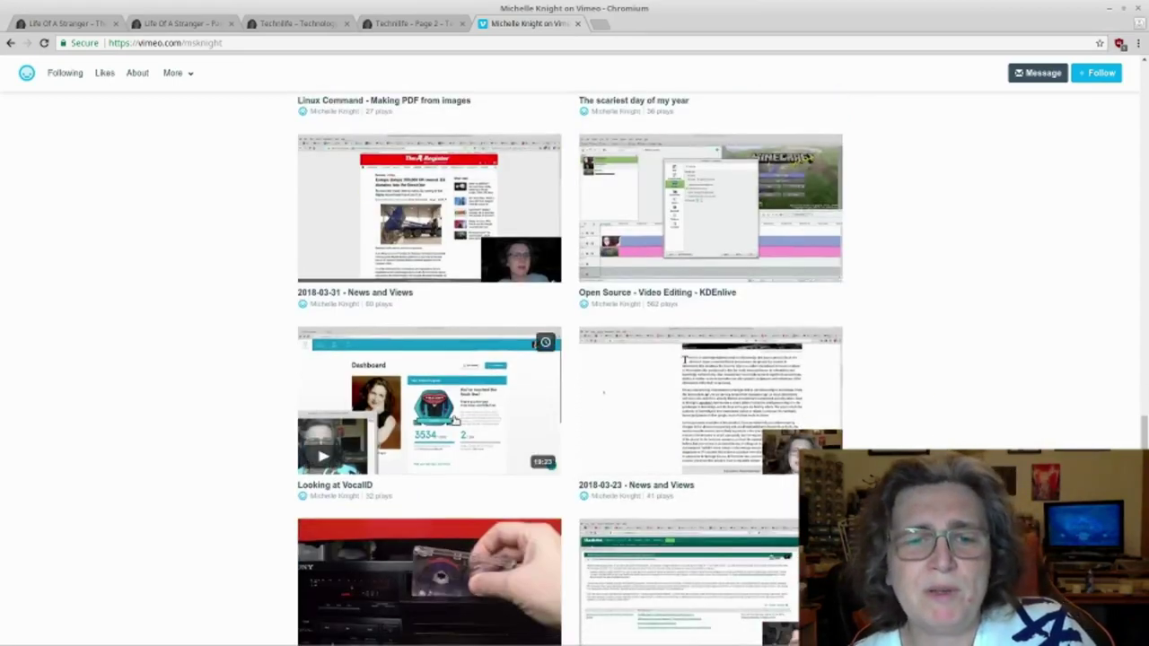
pyautogui.scroll(-3, 345, 440)
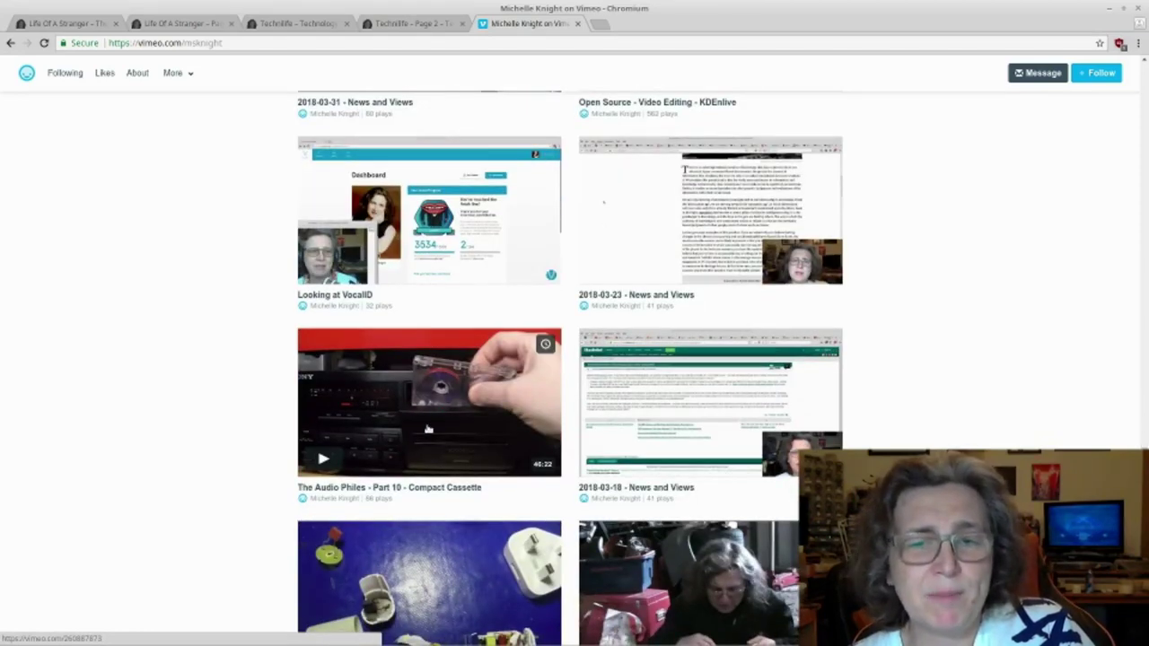
pyautogui.scroll(-3, 428, 430)
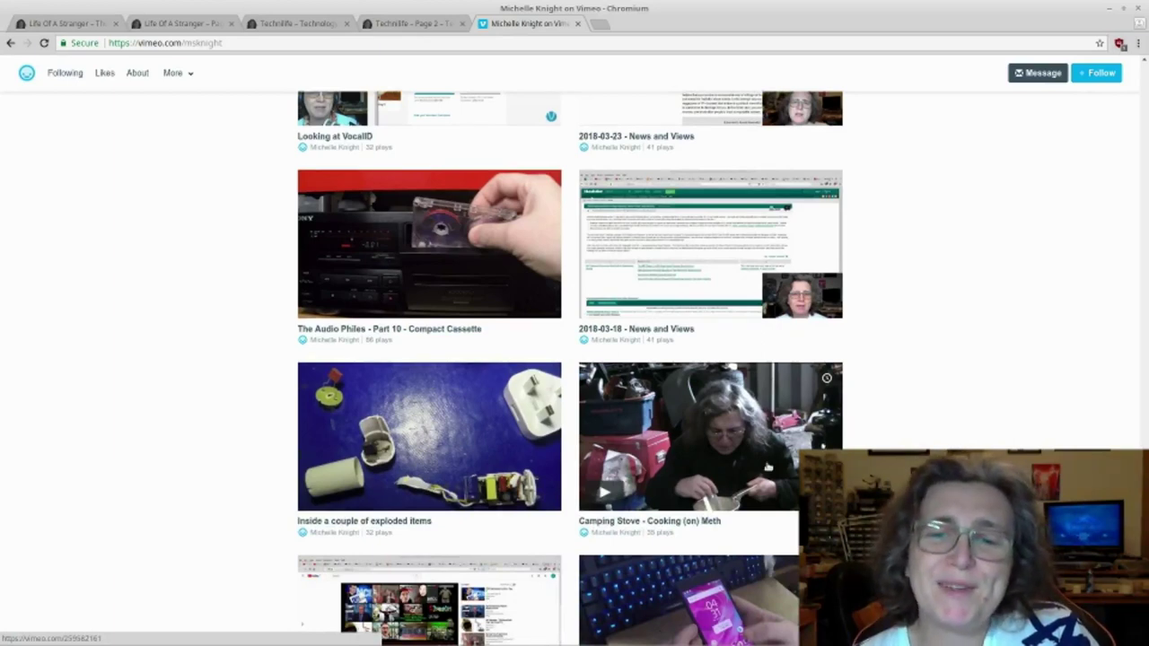
pyautogui.scroll(-3, 768, 467)
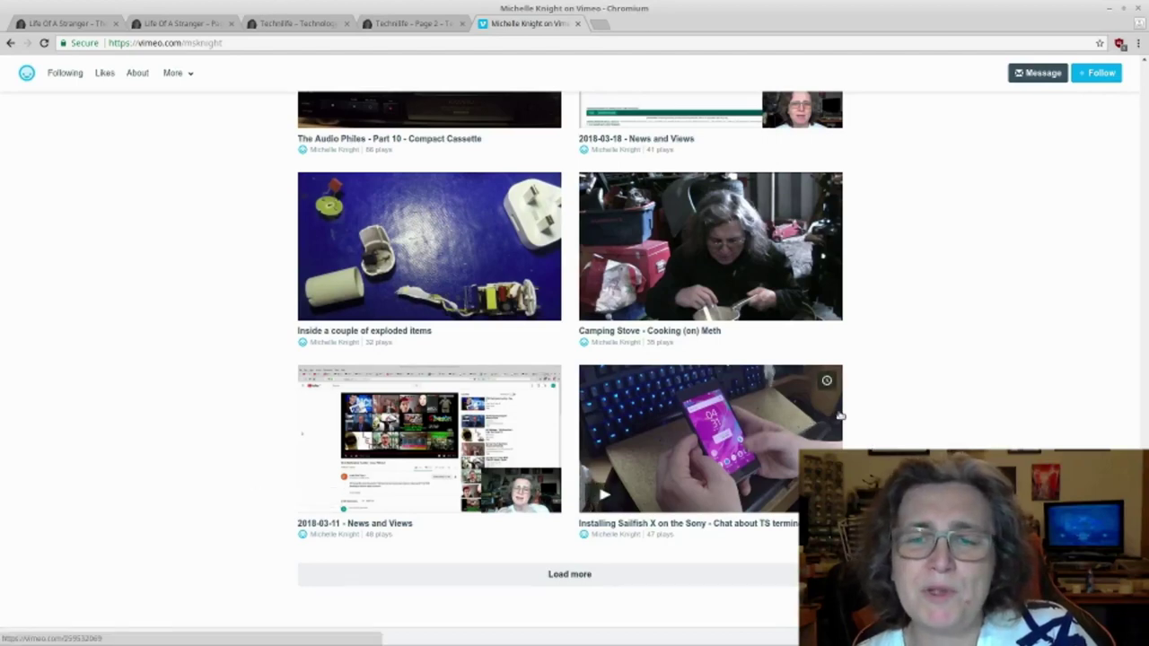
pyautogui.scroll(3, 839, 415)
pyautogui.scroll(-4, 841, 415)
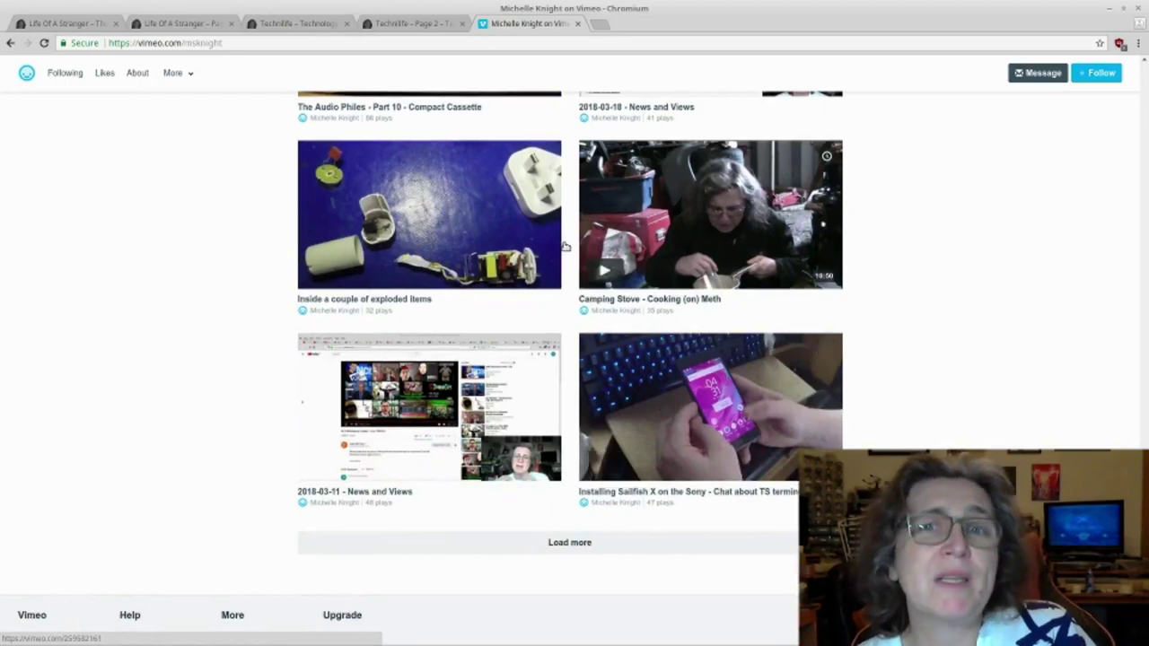
# View the "Life Of A Stranger" blog and read its posts from "Even the tax office is a critic" to "Not the Nine O'Clock News"
pyautogui.click(70, 25)
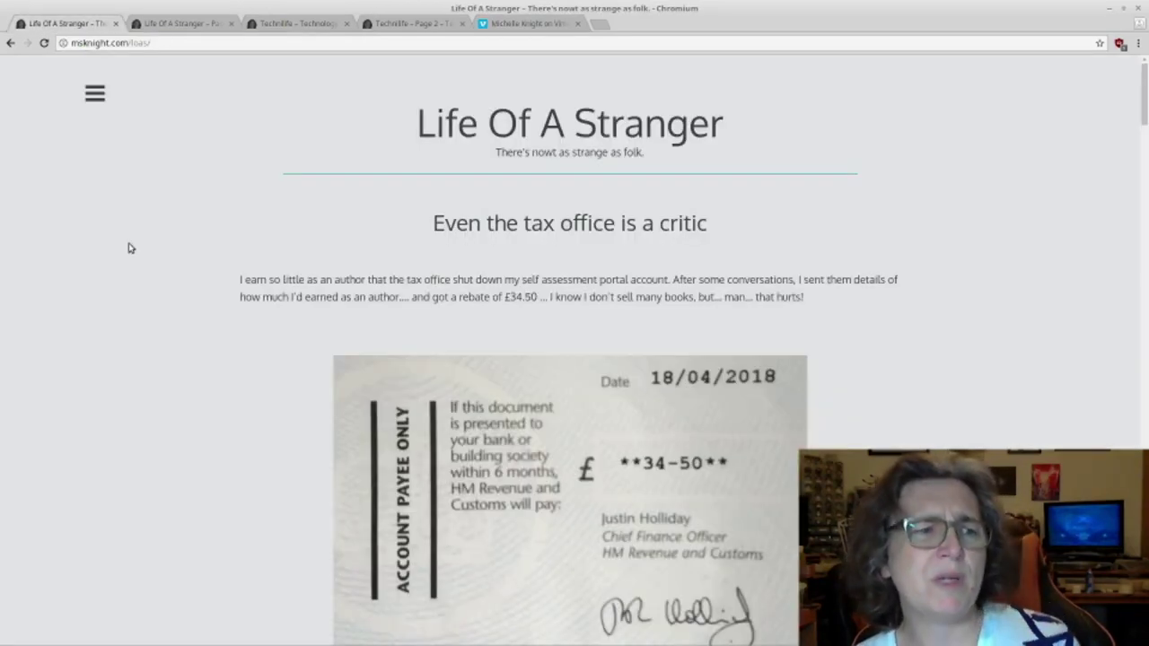
pyautogui.scroll(-2, 135, 254)
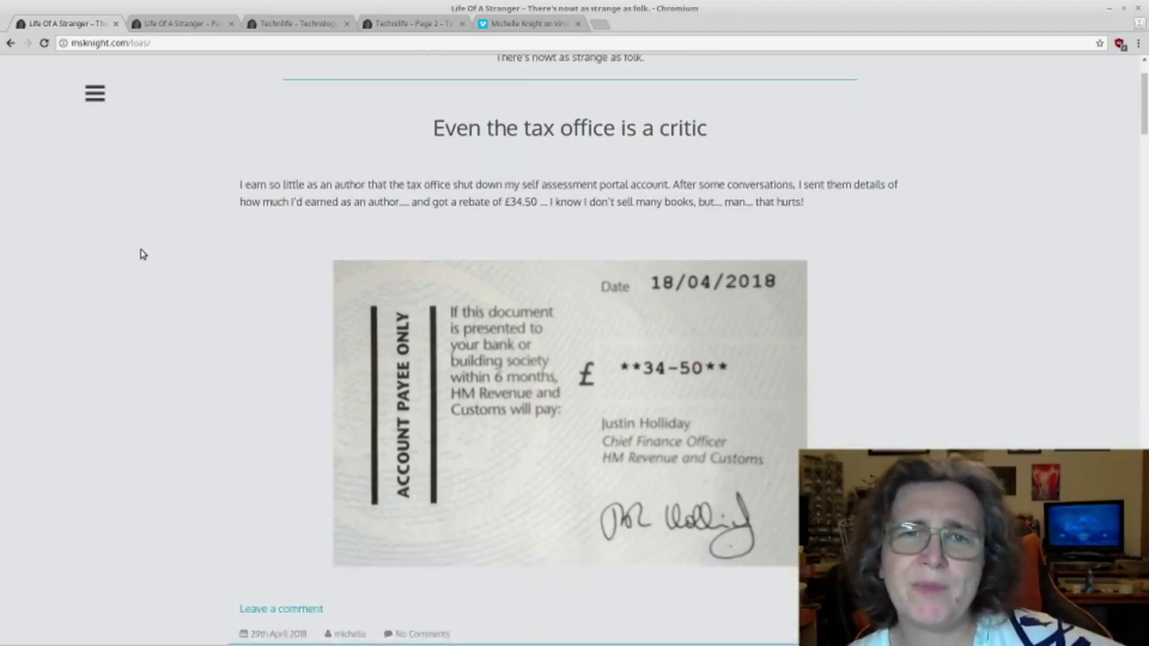
pyautogui.scroll(-1, 140, 255)
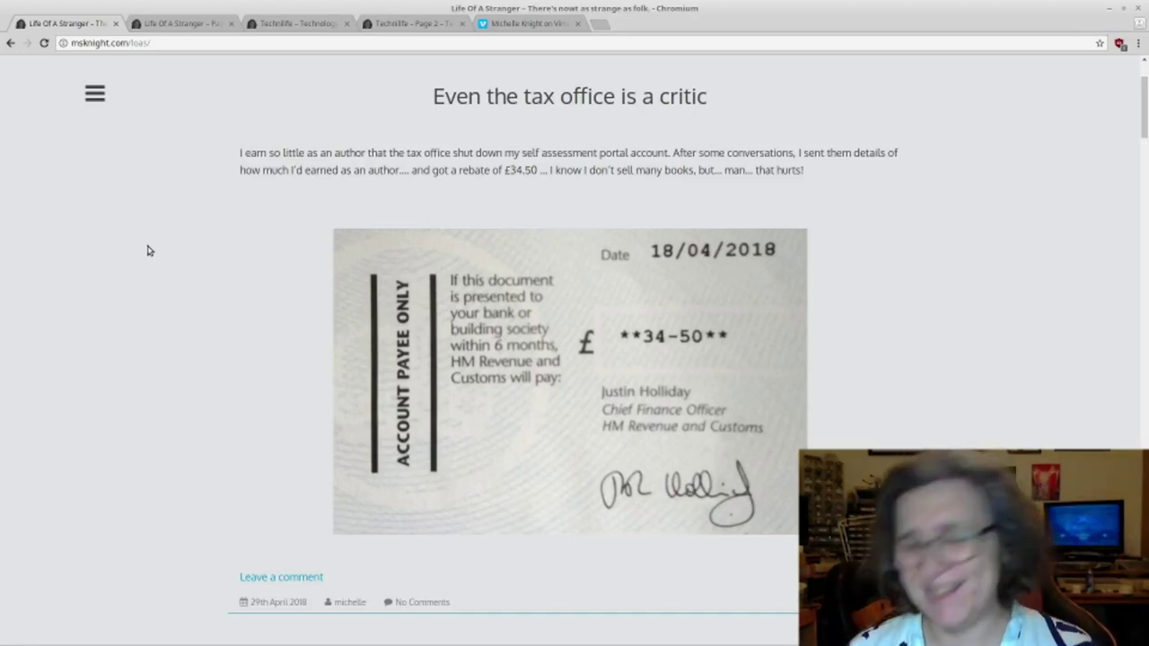
pyautogui.scroll(-6, 149, 251)
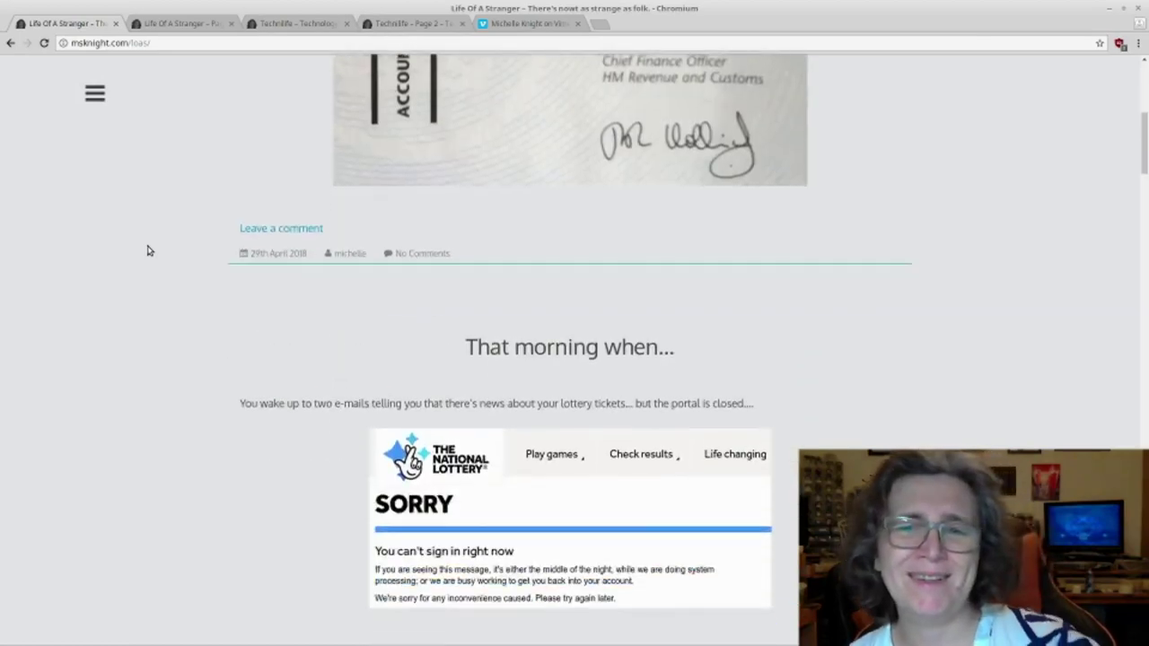
pyautogui.scroll(-5, 148, 251)
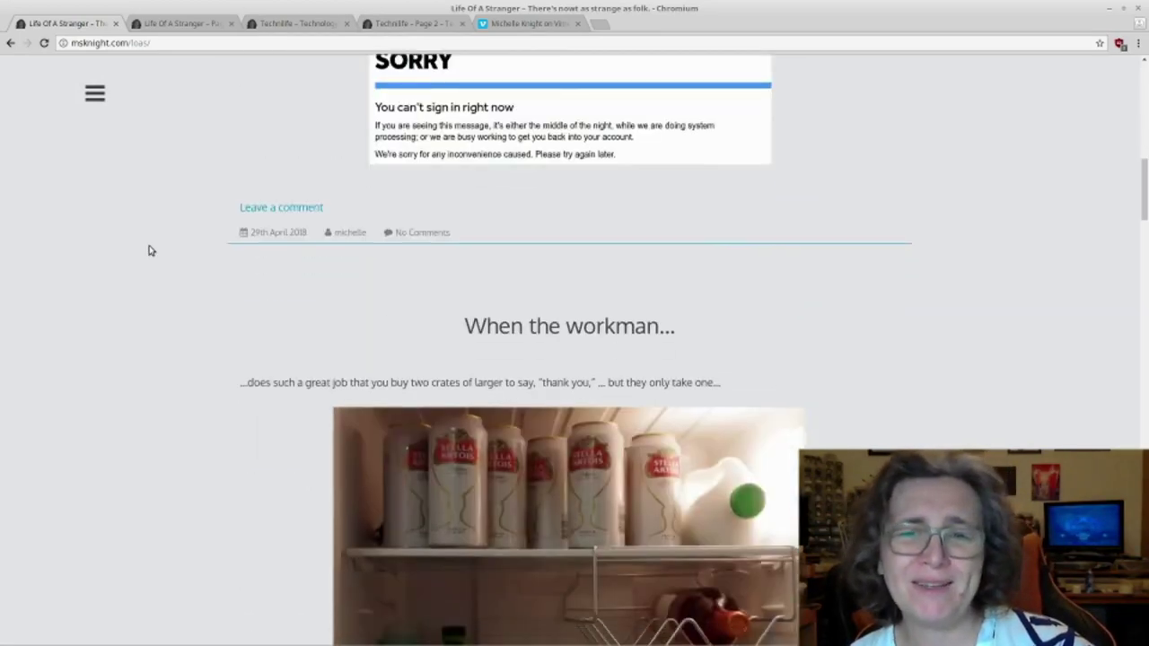
pyautogui.scroll(-6, 149, 251)
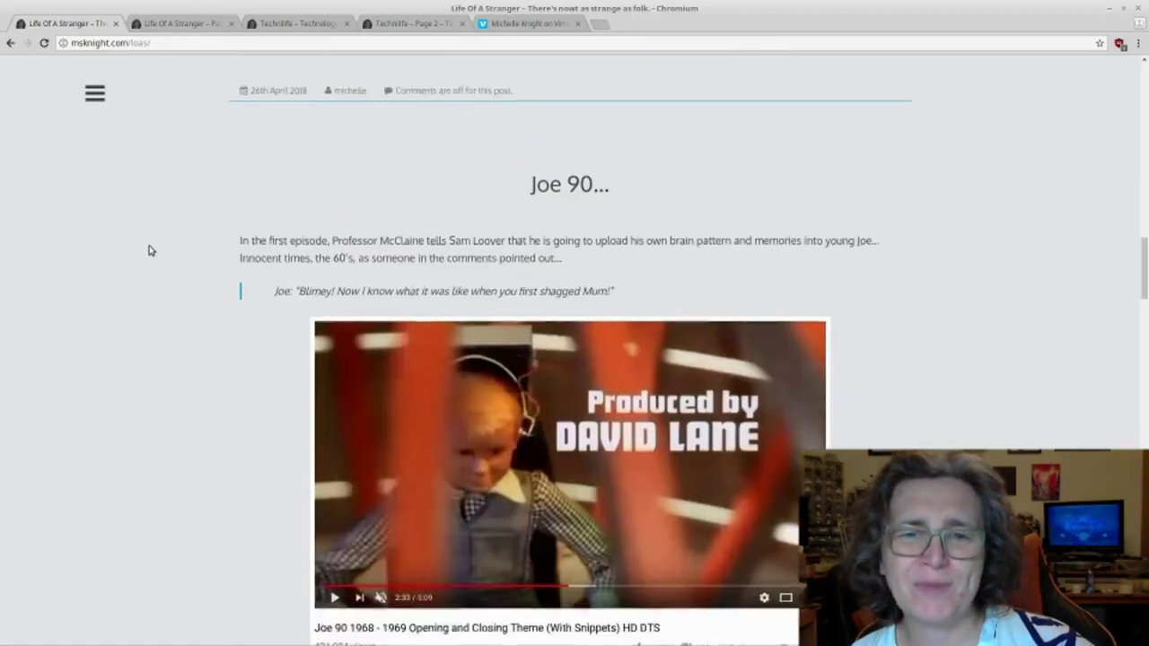
pyautogui.scroll(-6, 149, 250)
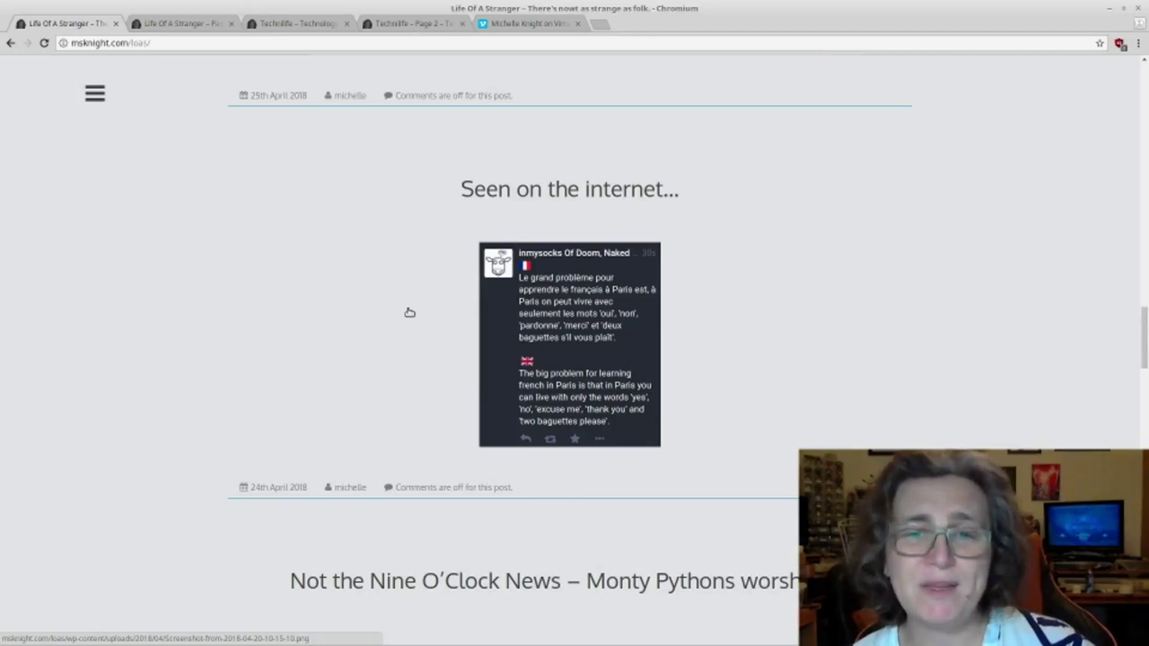
pyautogui.scroll(-5, 409, 311)
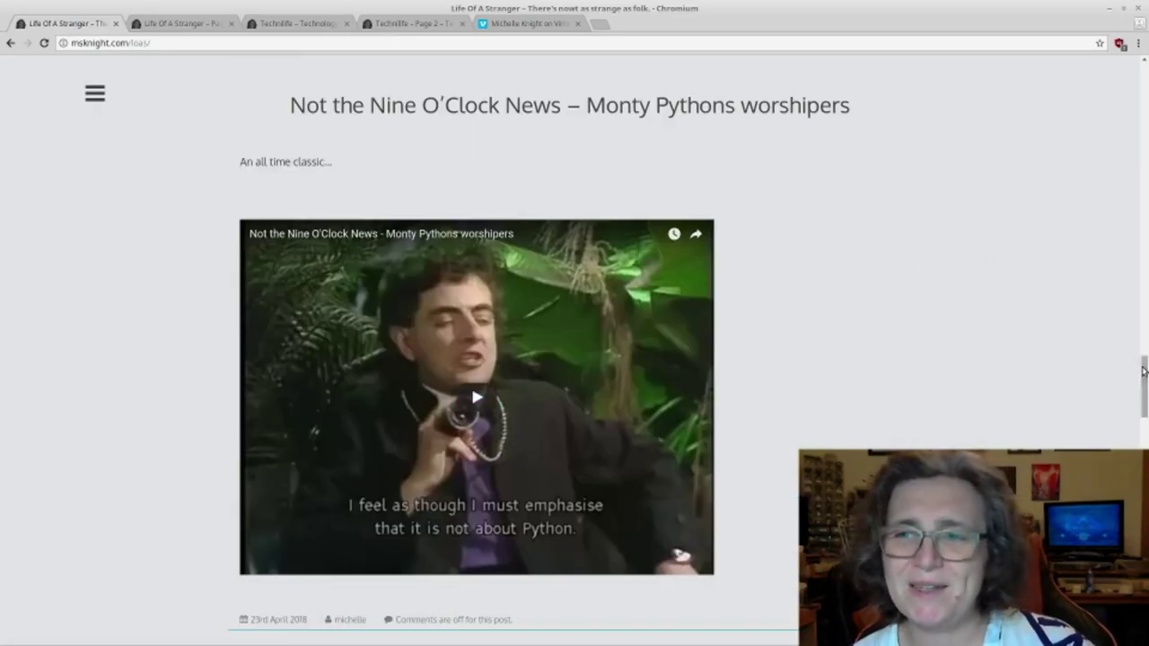
# Read the remaining posts on the first page of the "Life Of A Stranger" blog, down to "Honey for Nothing"
pyautogui.moveTo(1143, 371); pyautogui.dragTo(1133, 426)
pyautogui.scroll(-5, 1132, 426)
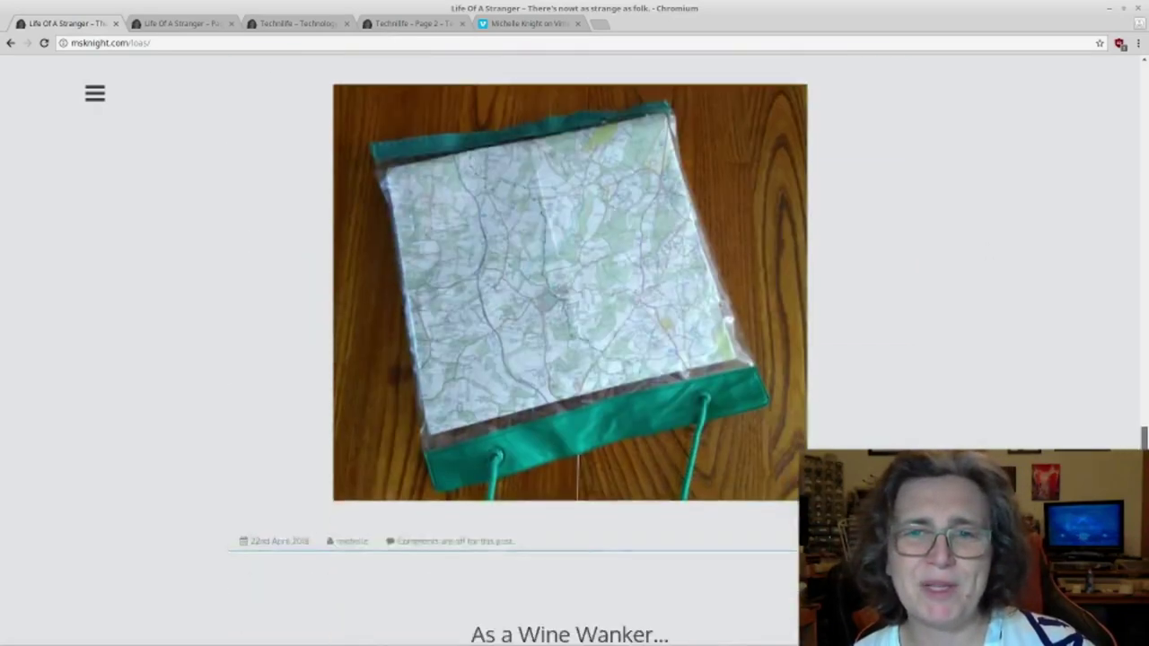
pyautogui.scroll(-8, 570, 350)
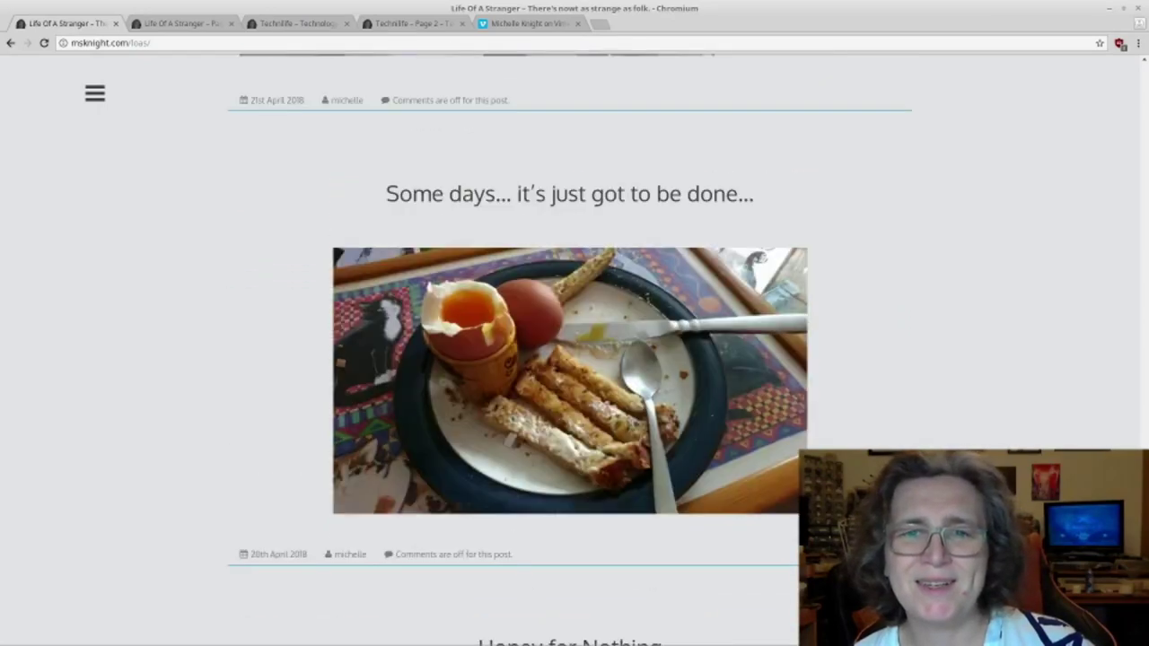
pyautogui.scroll(-6, 570, 350)
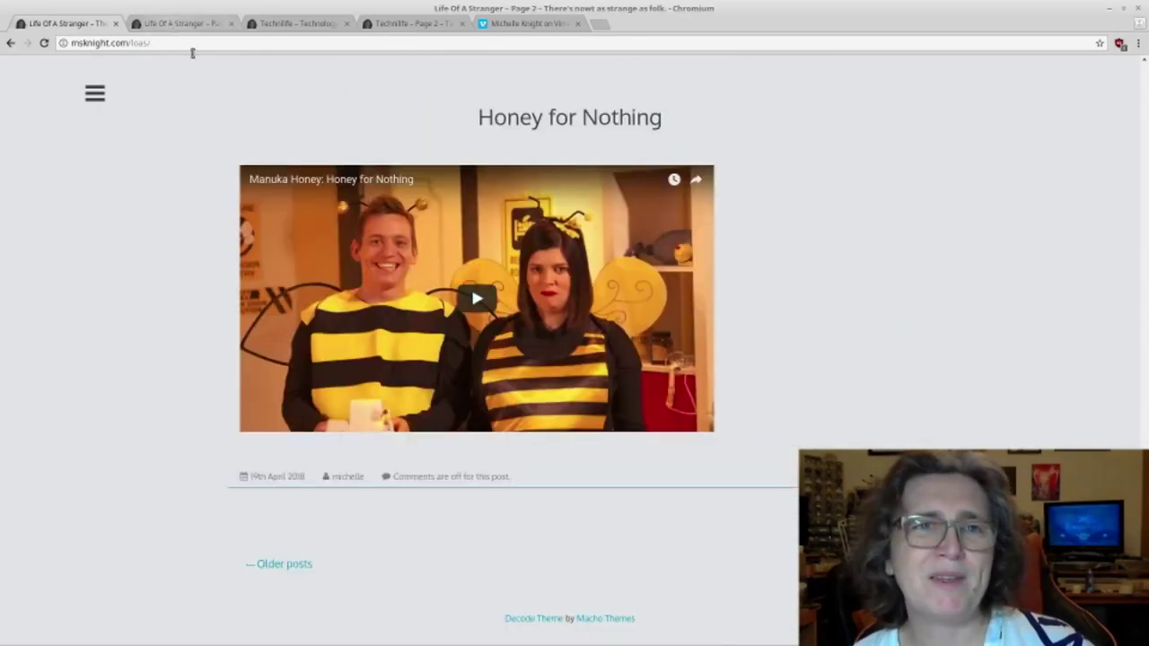
# View page 2 of "Life Of A Stranger" and read from "Should men take a pay cut?" to the Sheffield tree crisis post
pyautogui.click(182, 23)
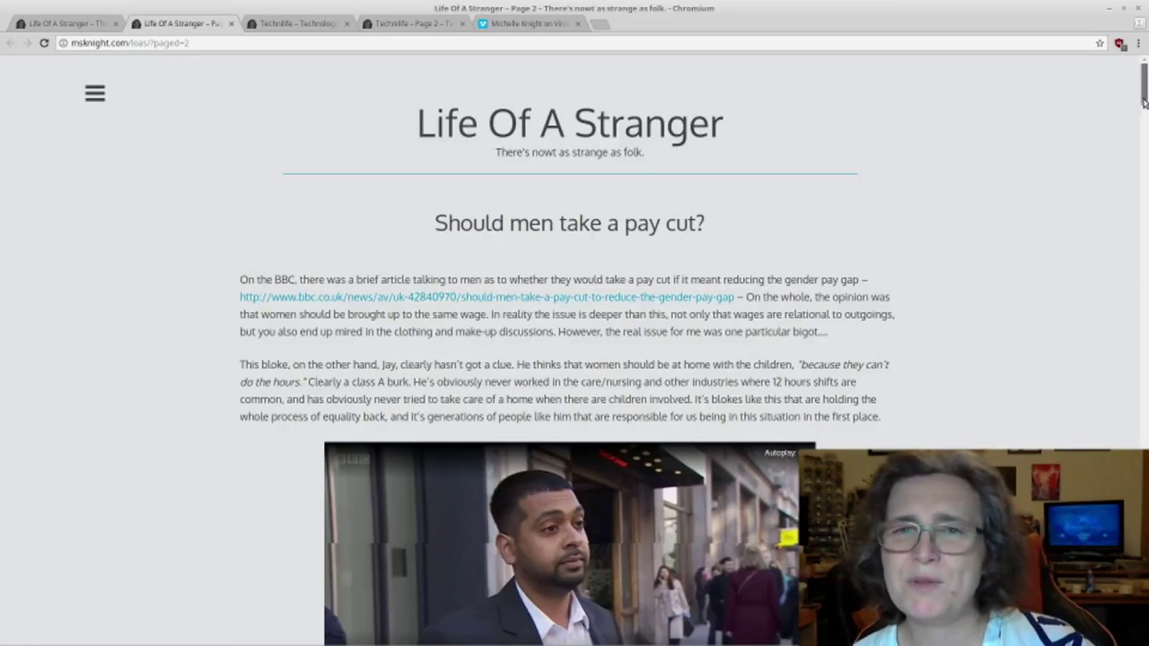
pyautogui.moveTo(1144, 101); pyautogui.dragTo(1143, 108)
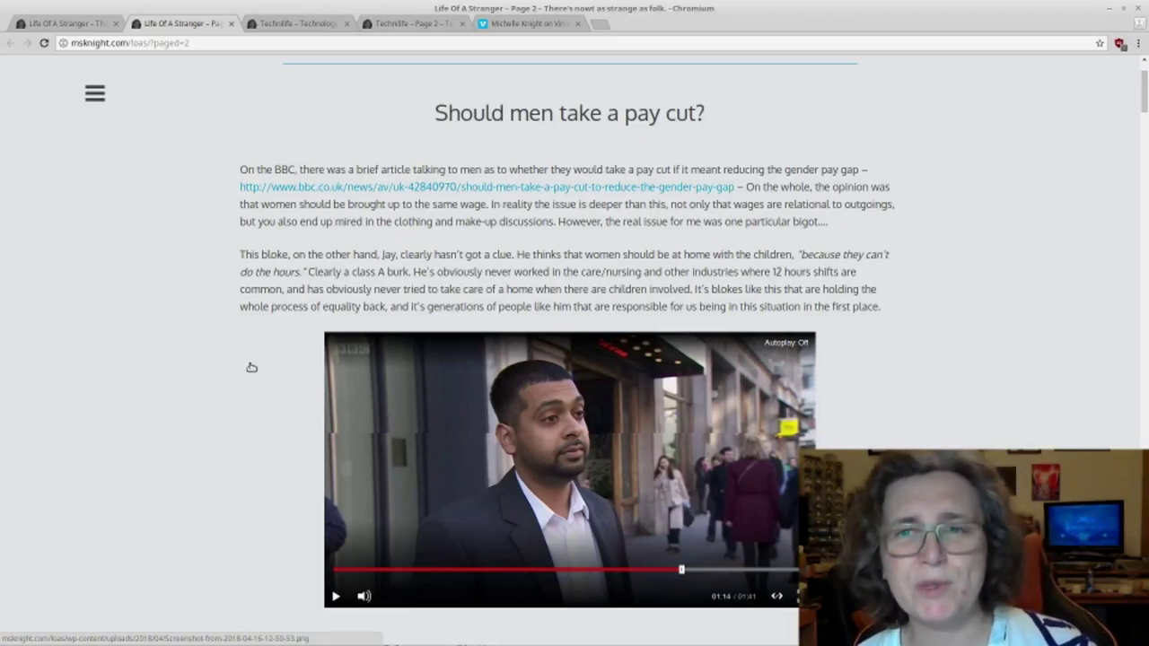
pyautogui.scroll(-5, 251, 367)
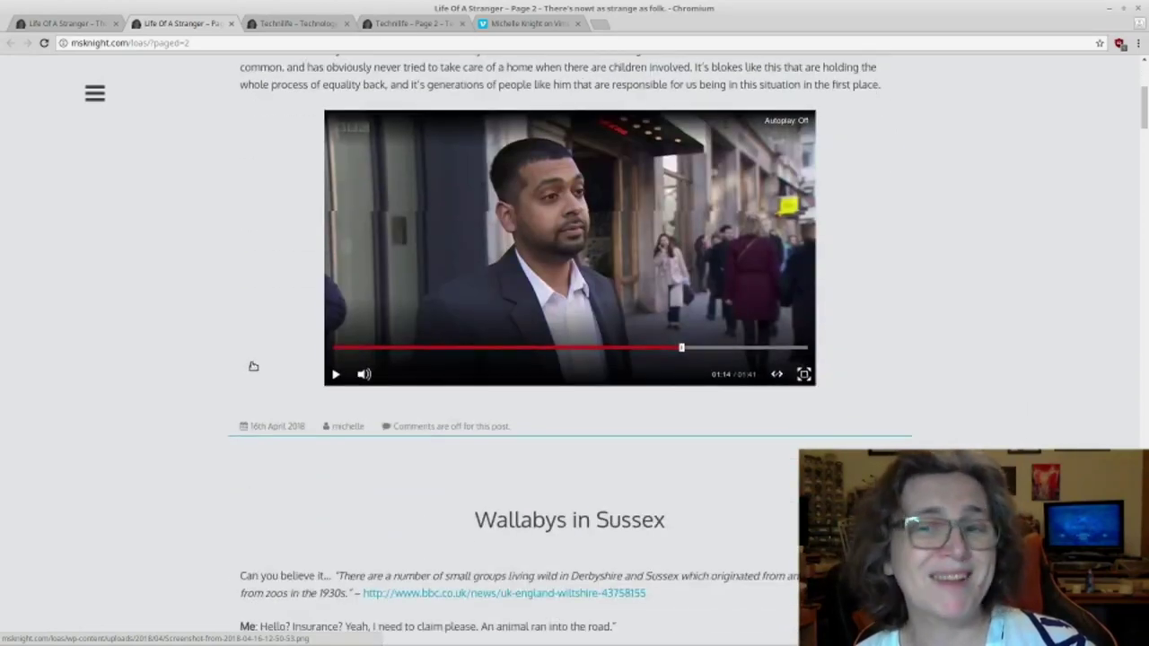
pyautogui.scroll(-15, 253, 367)
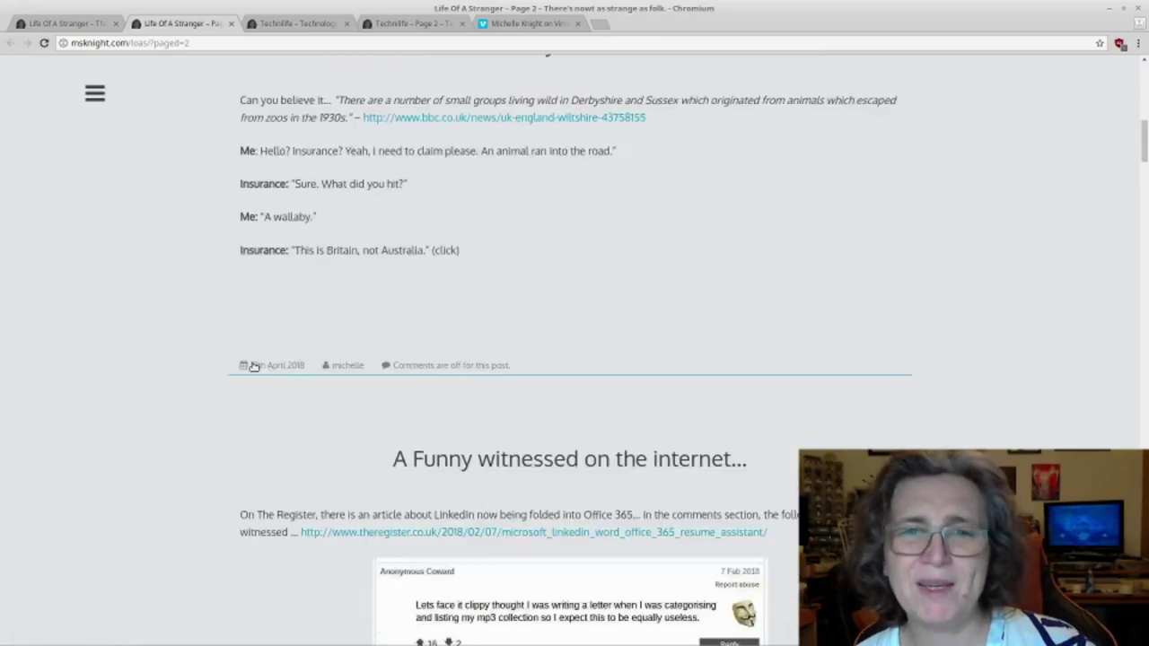
pyautogui.scroll(-15, 253, 366)
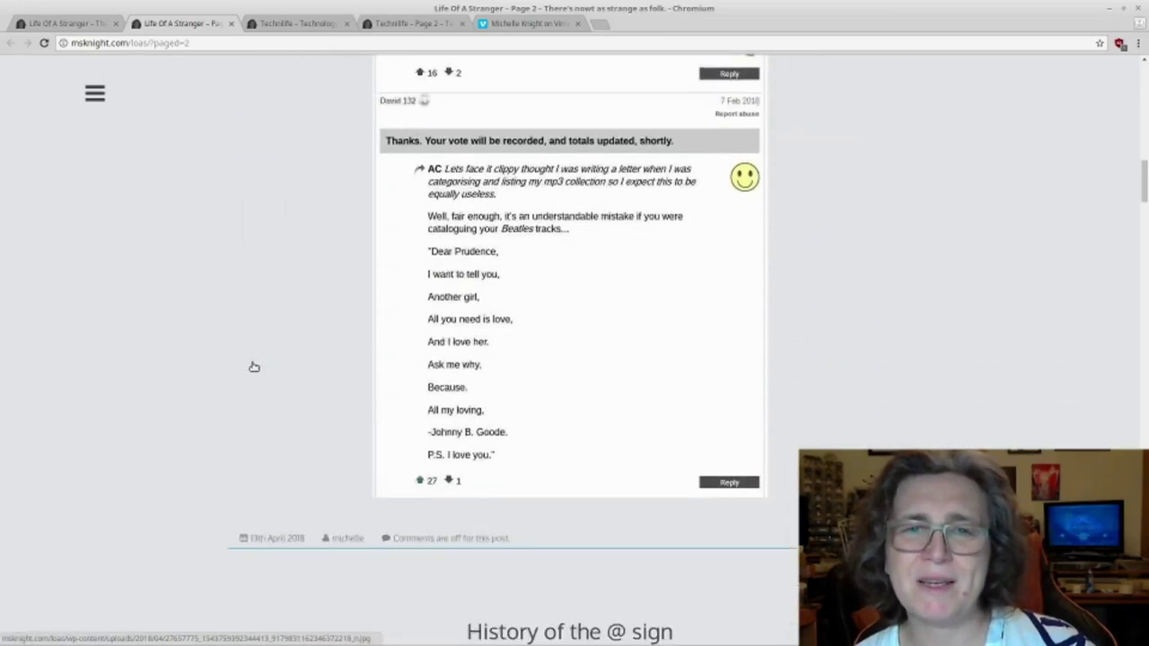
pyautogui.scroll(-16, 252, 367)
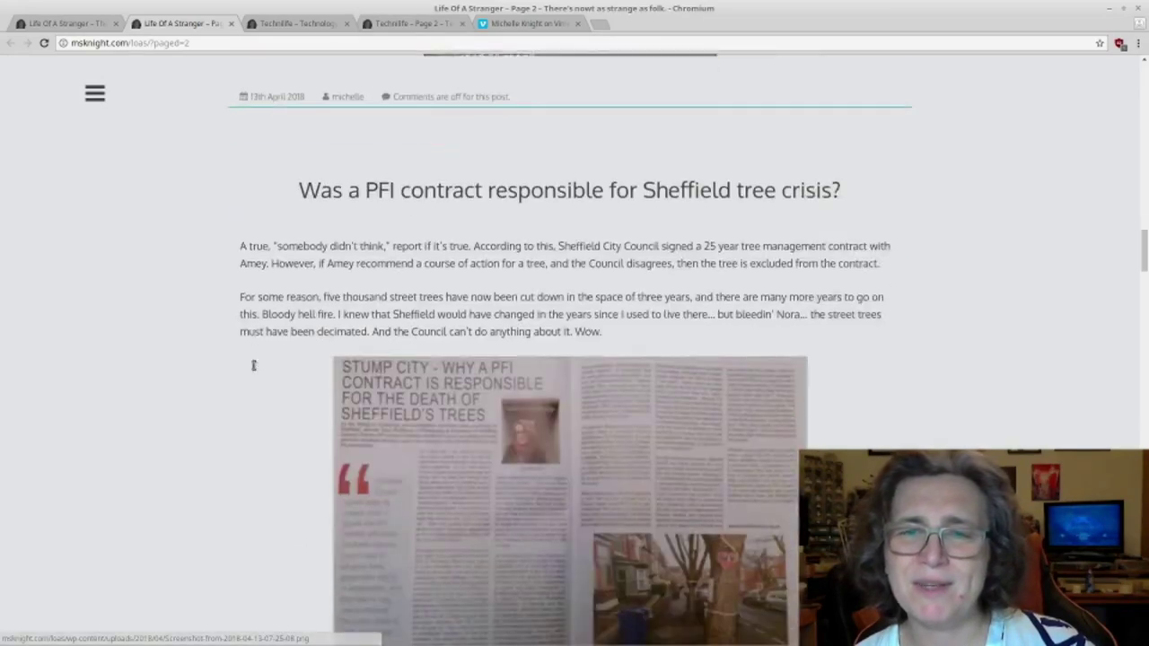
# Continue through page 2 of the blog from "What a way to start the morning" and examine the "Keep it up China" post
pyautogui.moveTo(1138, 267); pyautogui.dragTo(1140, 298)
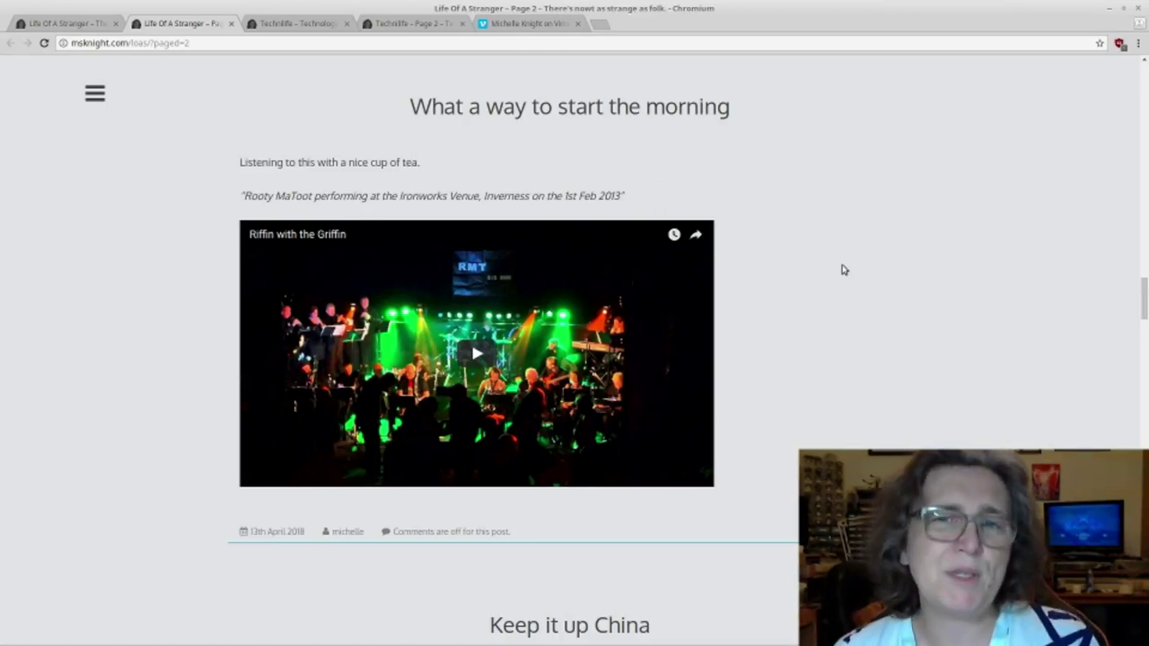
pyautogui.scroll(-3, 842, 267)
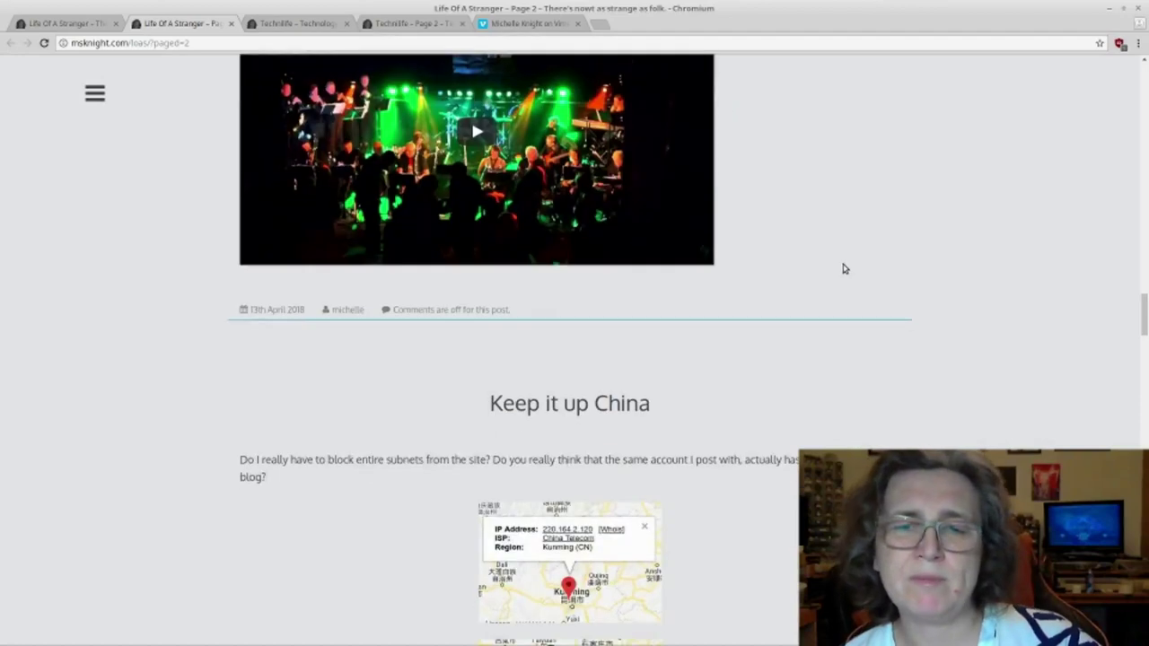
pyautogui.scroll(-4, 763, 252)
pyautogui.scroll(-2, 772, 258)
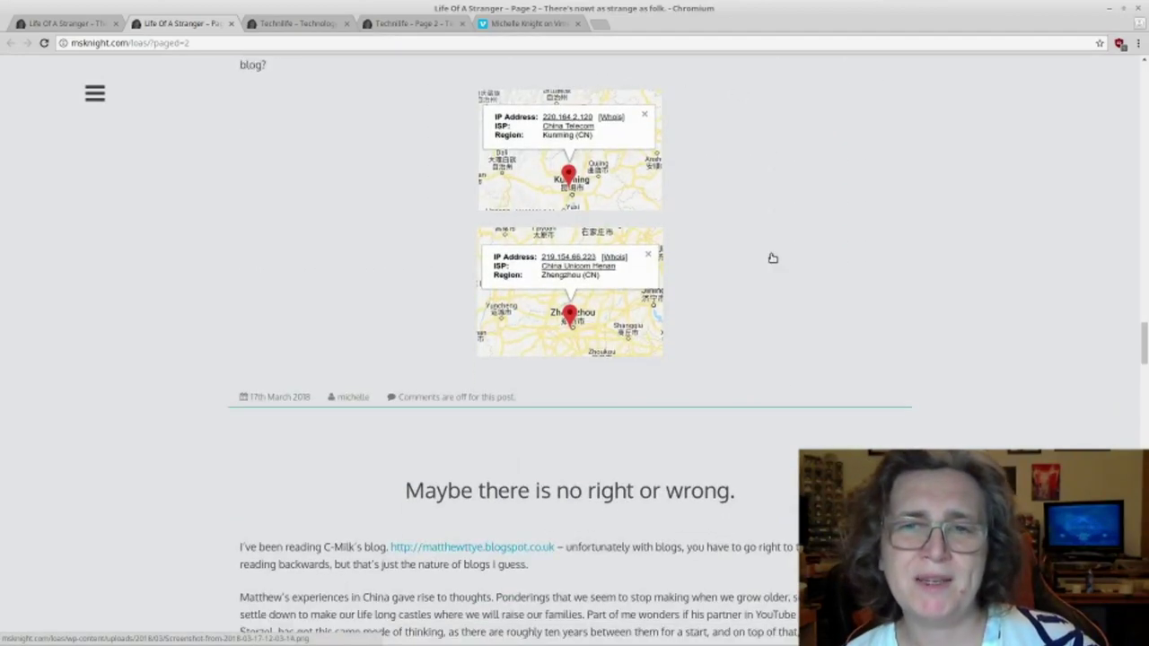
pyautogui.scroll(3, 769, 257)
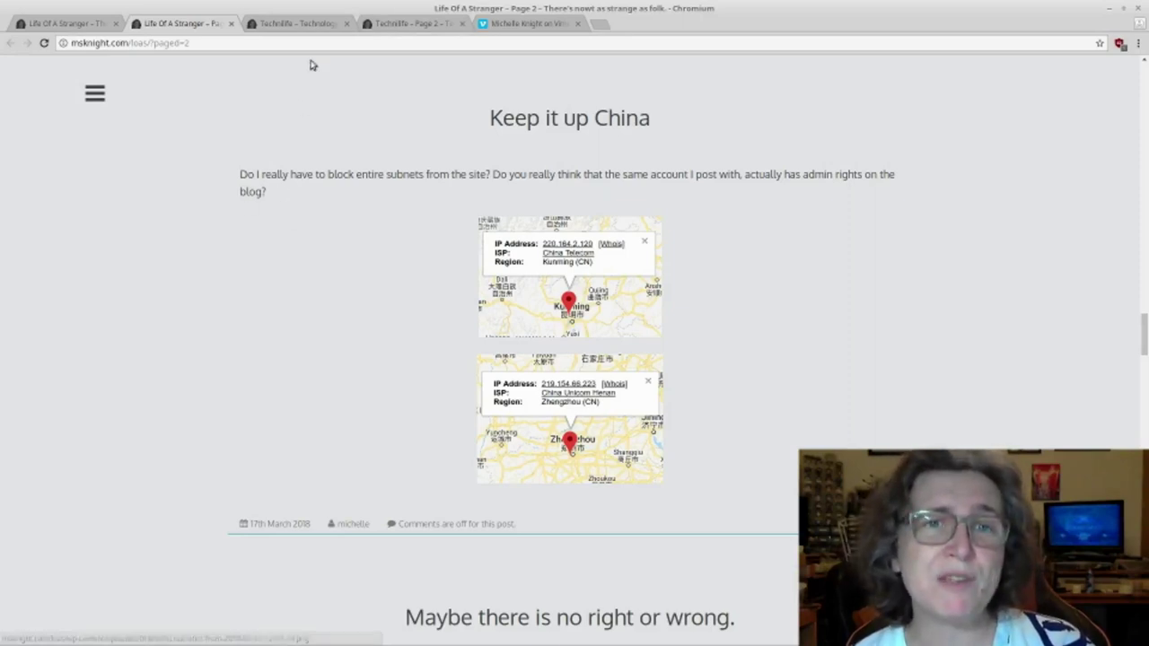
# Switch to the Technilife blog and open the Nowlight post's Indiegogo project link in a new tab, bringing that page into view
pyautogui.click(318, 24)
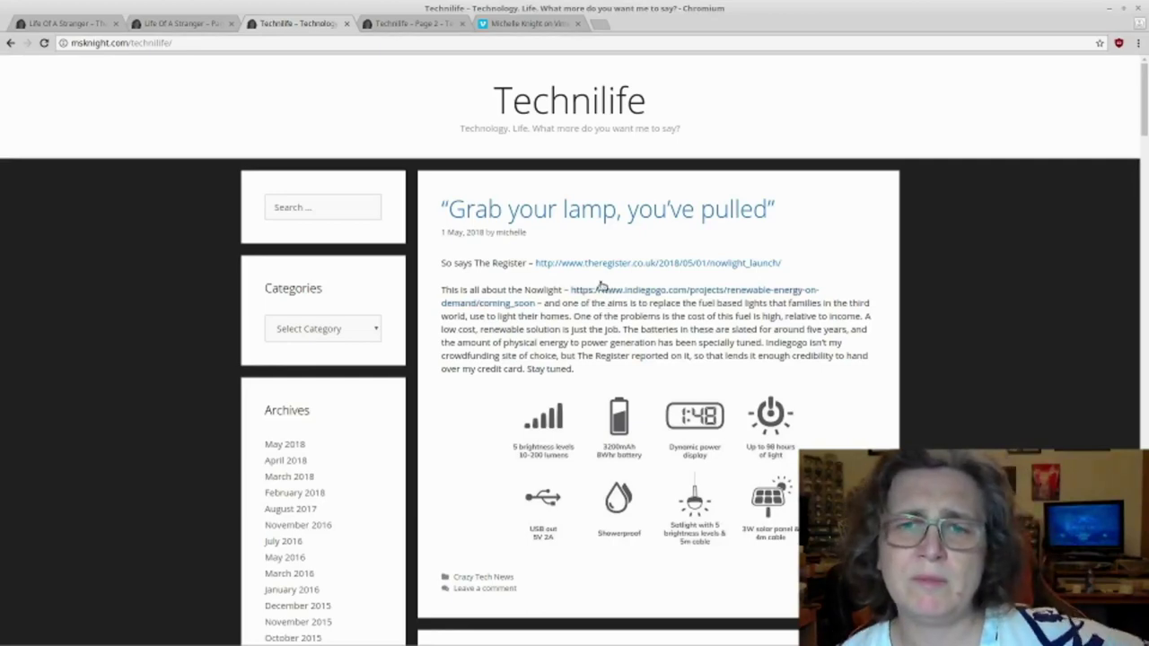
pyautogui.rightClick(601, 289)
pyautogui.click(619, 296)
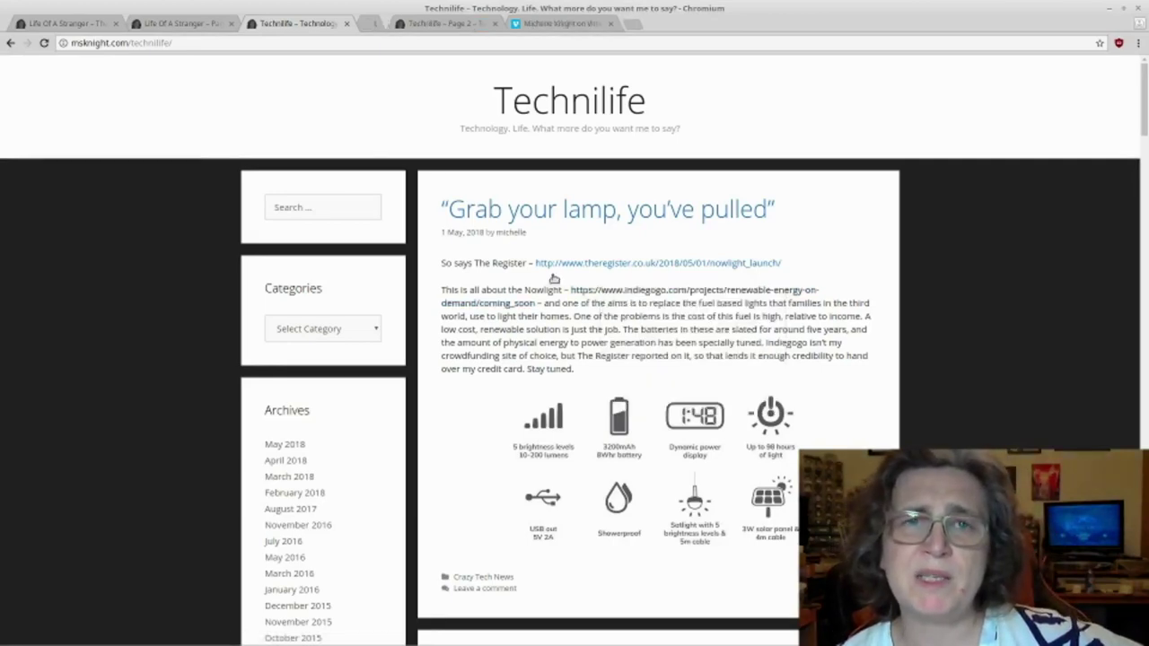
pyautogui.click(390, 25)
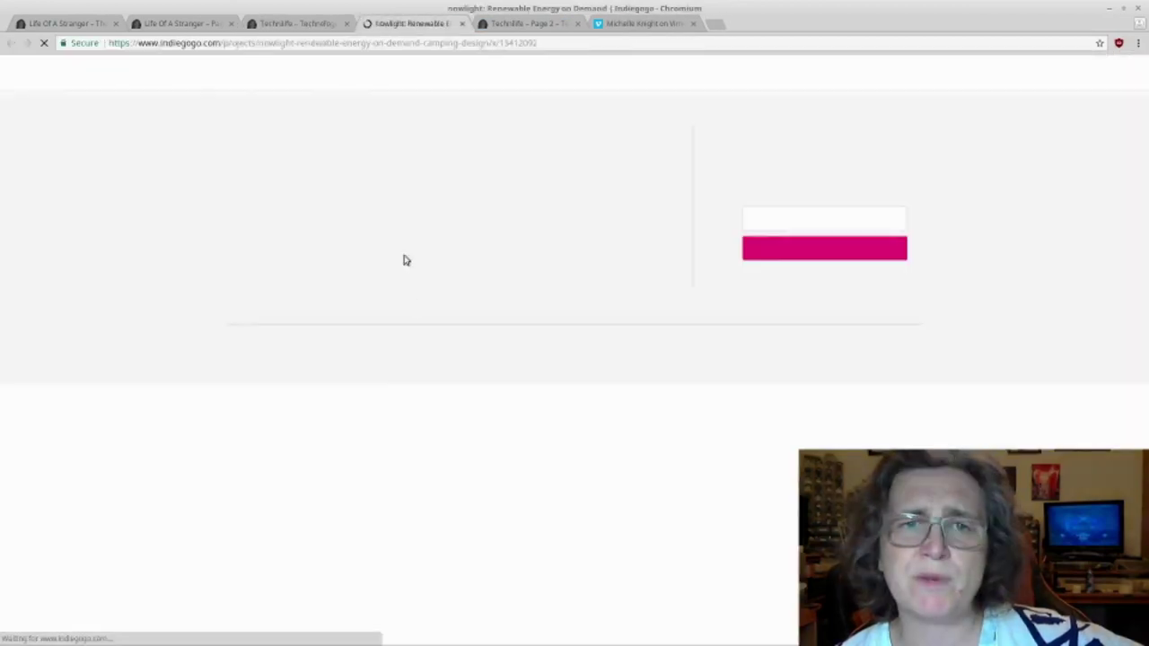